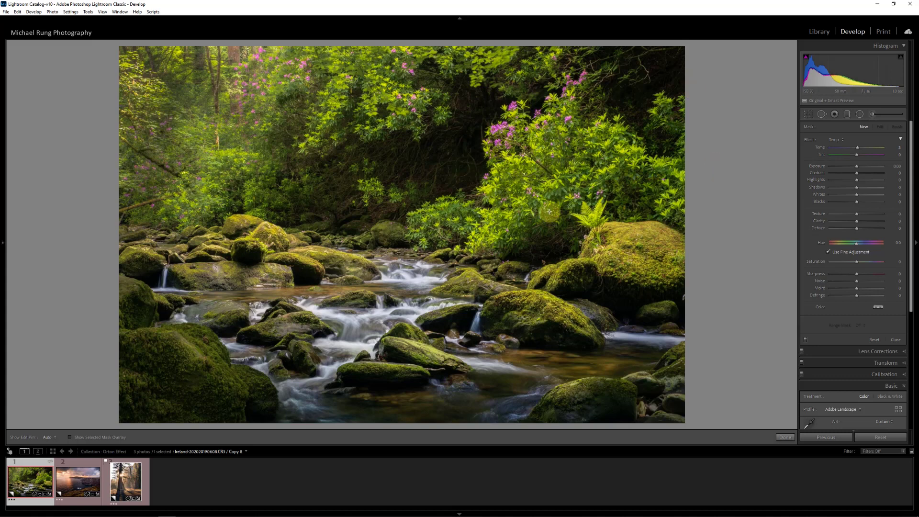
Step: With the mask overlay shown, draw a very narrow graduated filter just beyond the photo's right edge and apply the Orton Effect preset
click(69, 438)
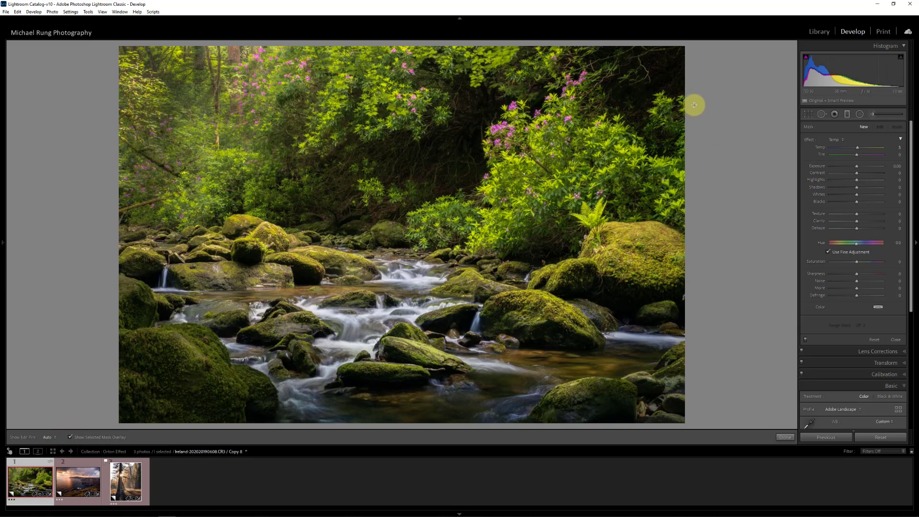
drag(694, 105, 703, 106)
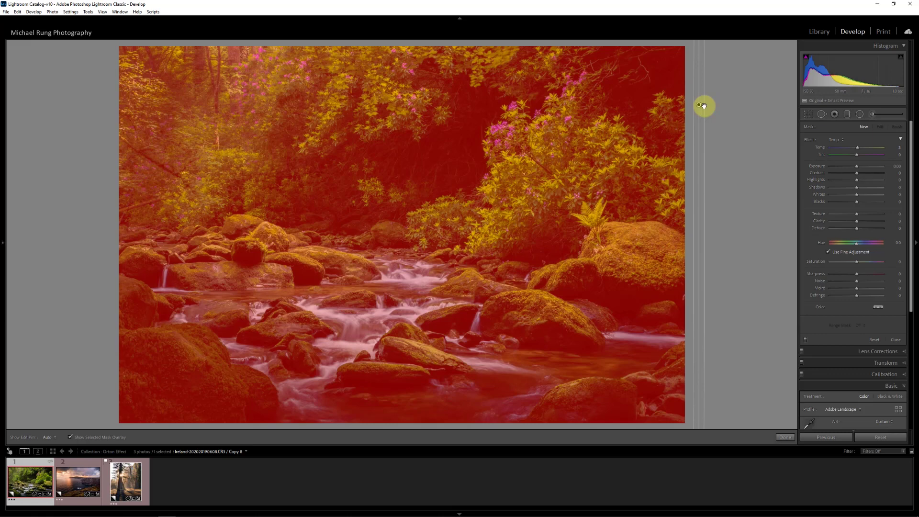
drag(703, 106, 704, 106)
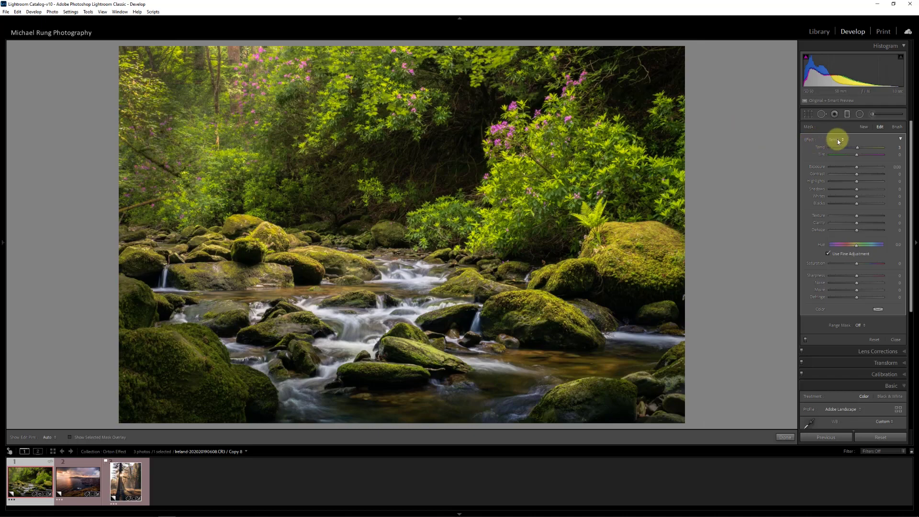
click(837, 140)
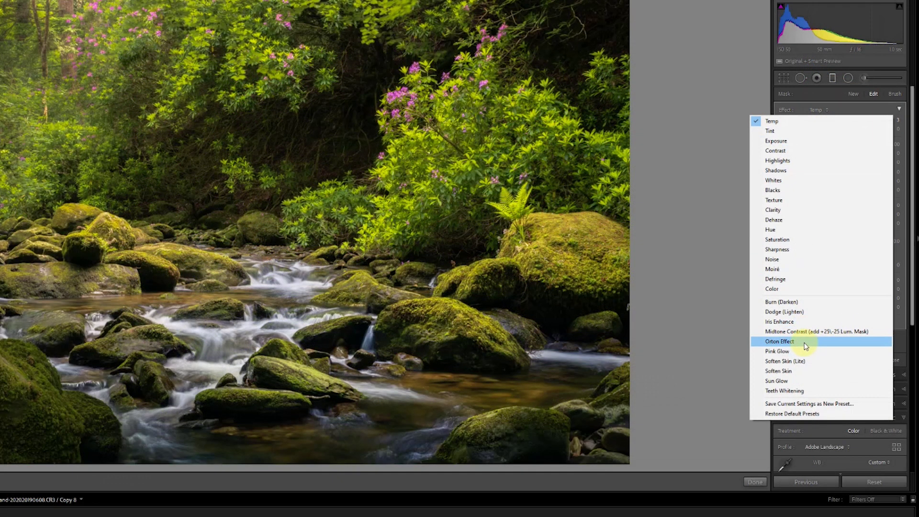
click(805, 343)
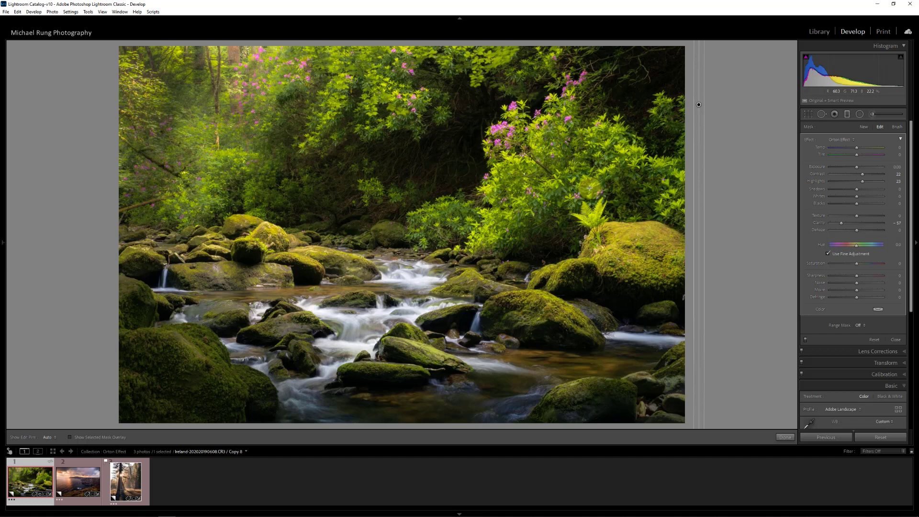
Step: Toggle the graduated filter off and on repeatedly to compare the stream photo with and without the Orton effect
click(806, 341)
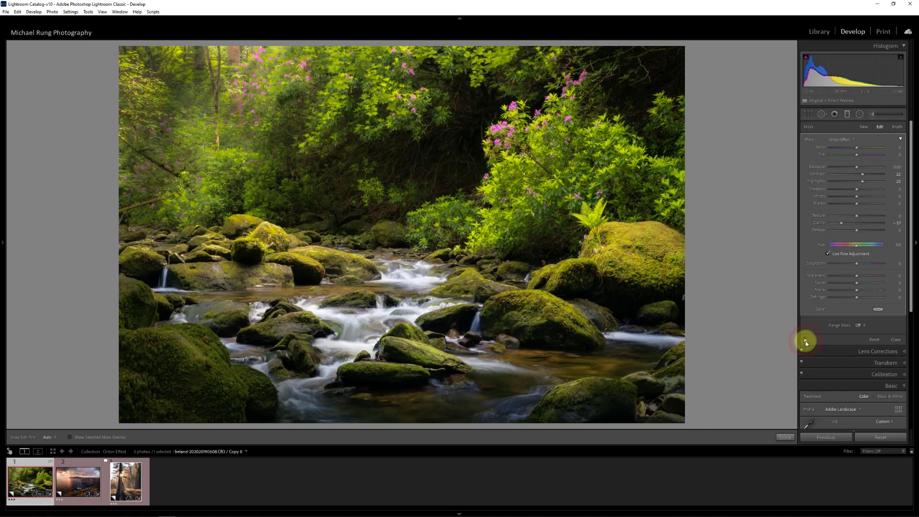
click(805, 341)
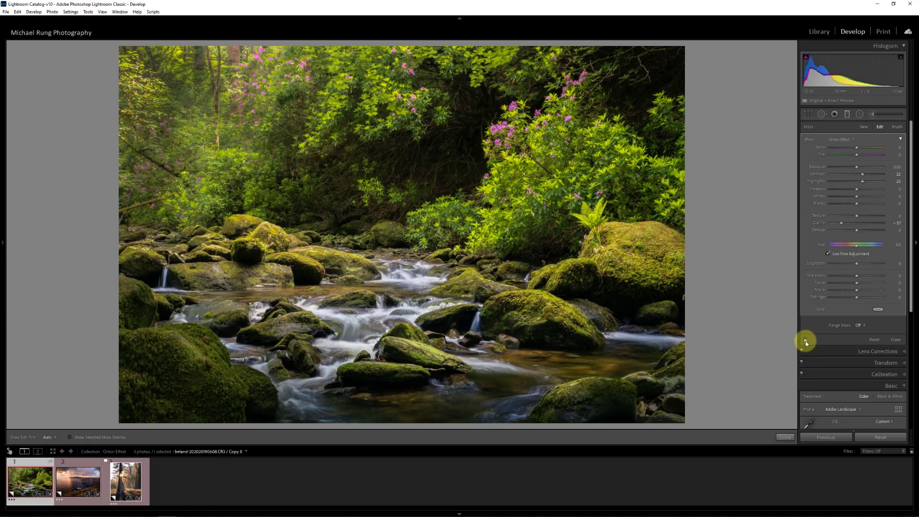
click(805, 341)
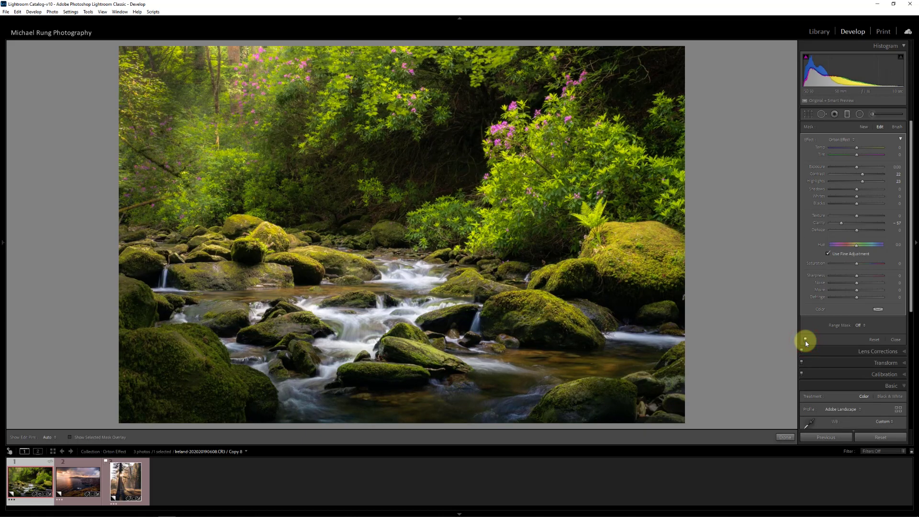
click(806, 341)
click(806, 340)
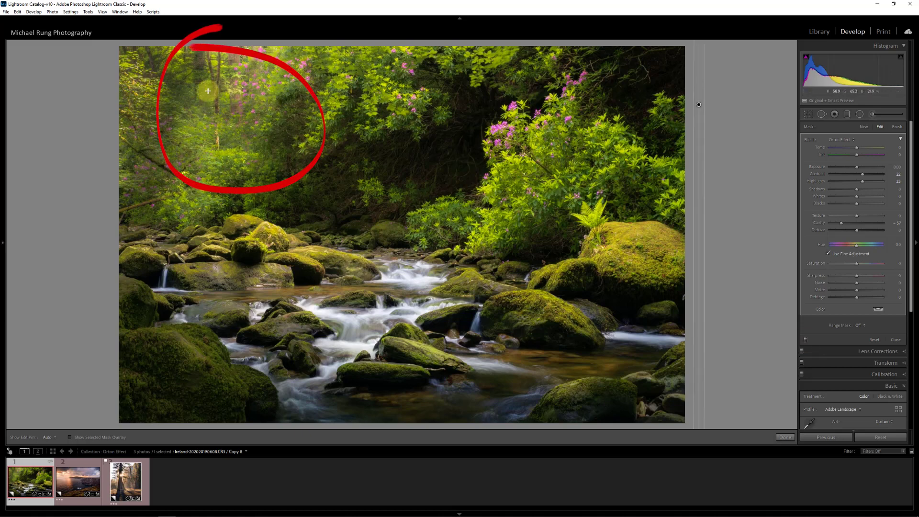
click(805, 340)
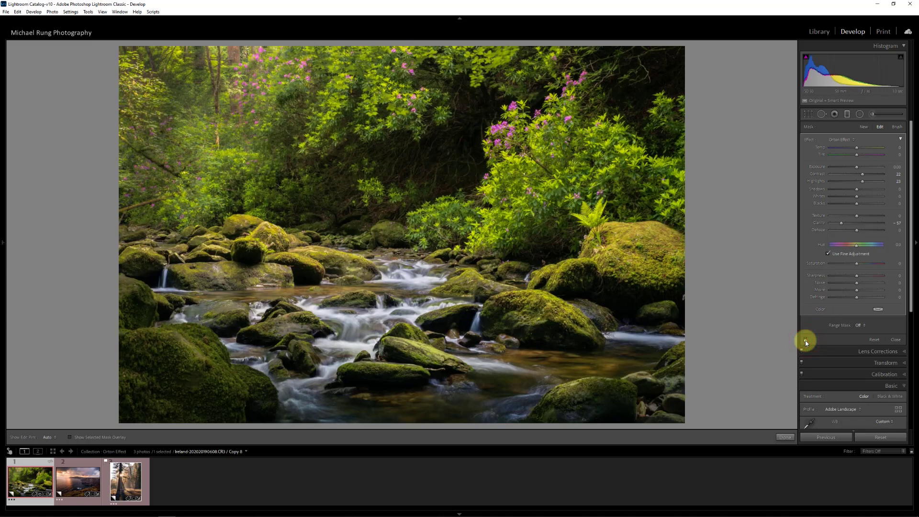
click(806, 341)
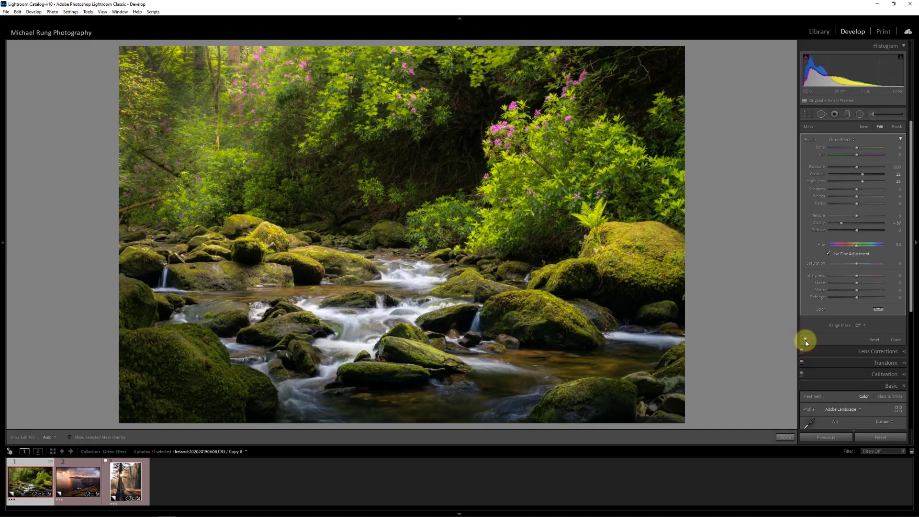
click(806, 340)
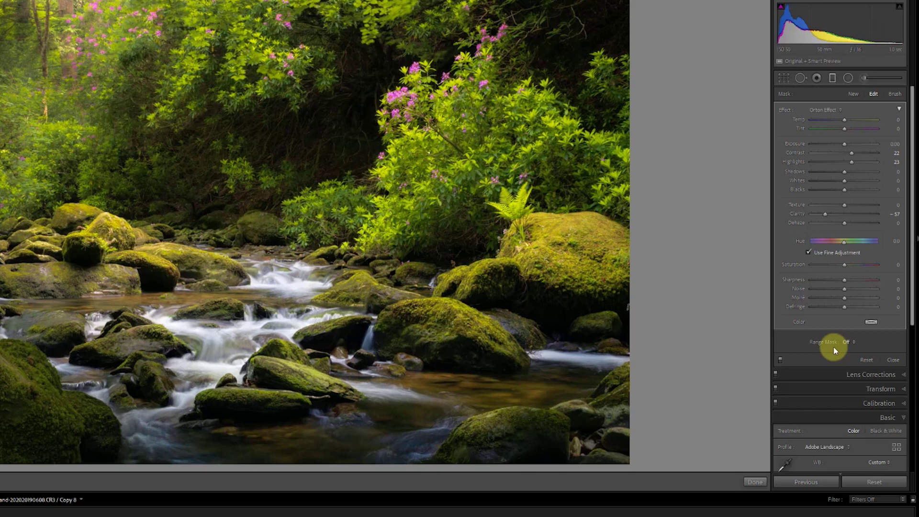
Step: Limit the graduated filter with a Luminance range mask, setting its range to 51/100 and smoothness to 41
click(846, 342)
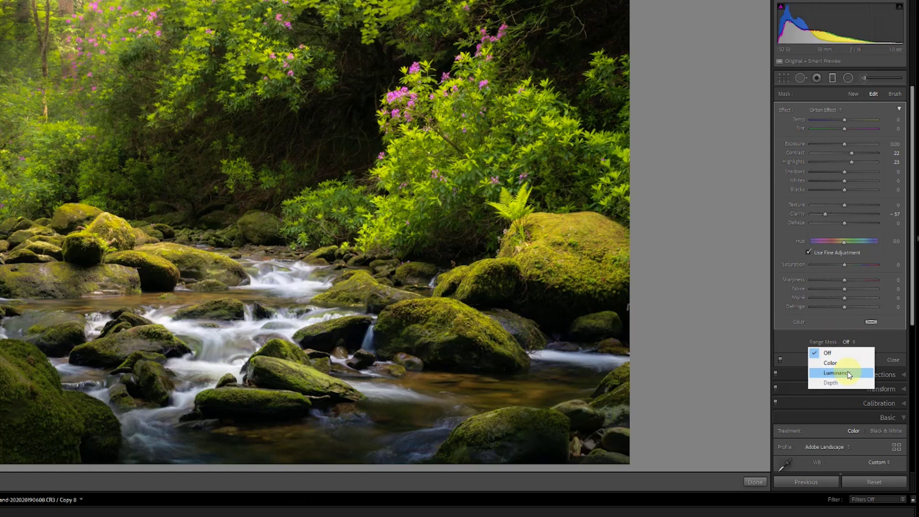
click(848, 373)
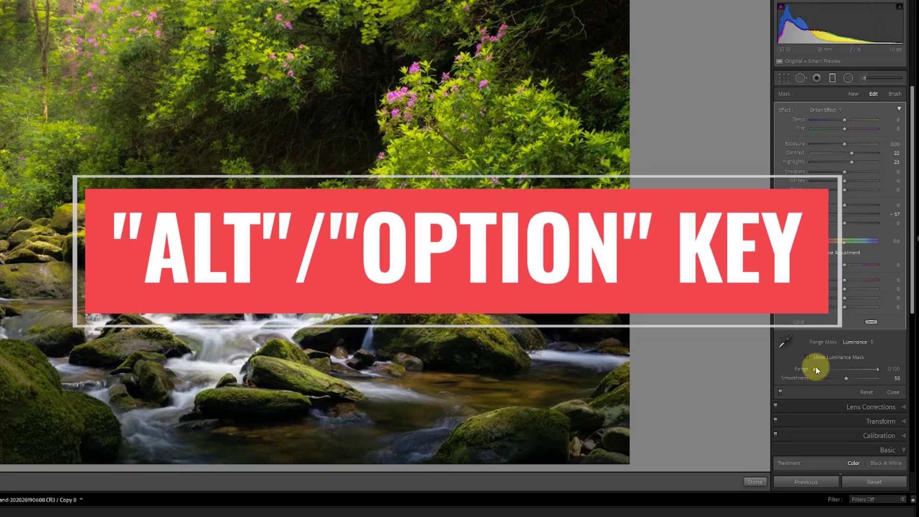
key(alt)
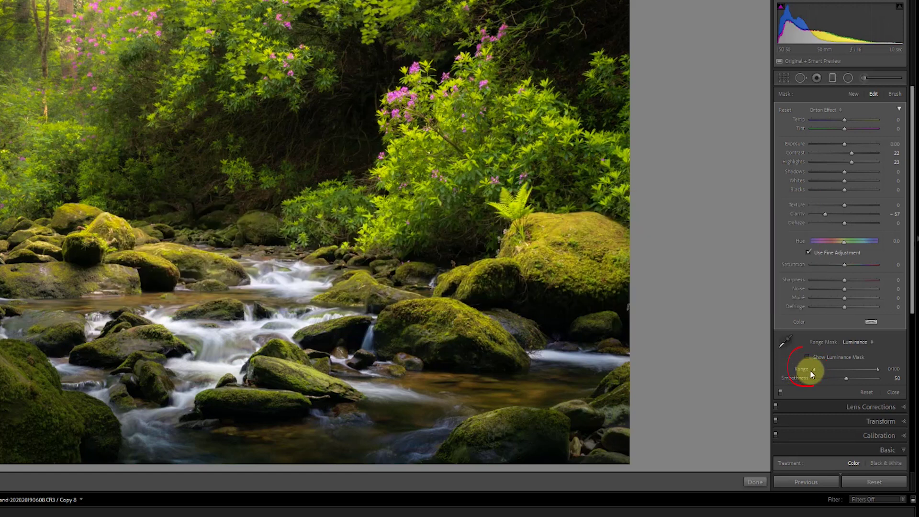
drag(813, 370, 819, 372)
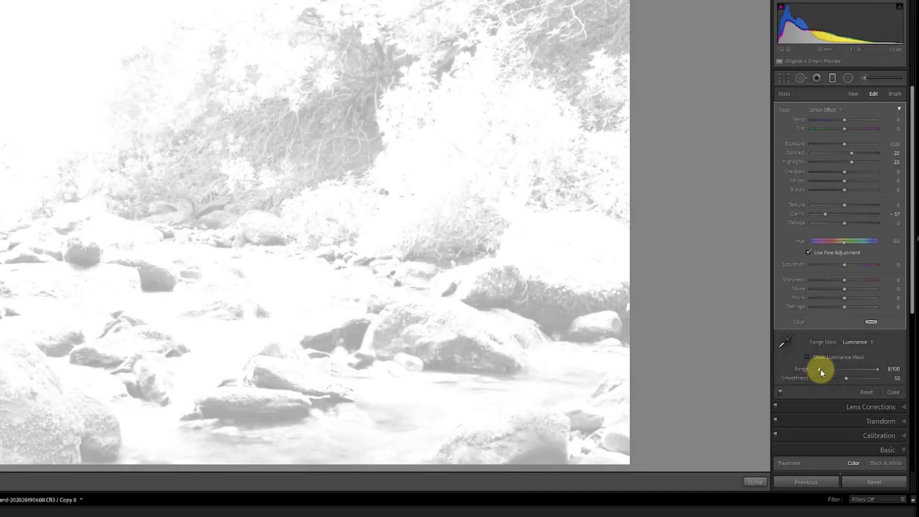
drag(827, 370, 830, 371)
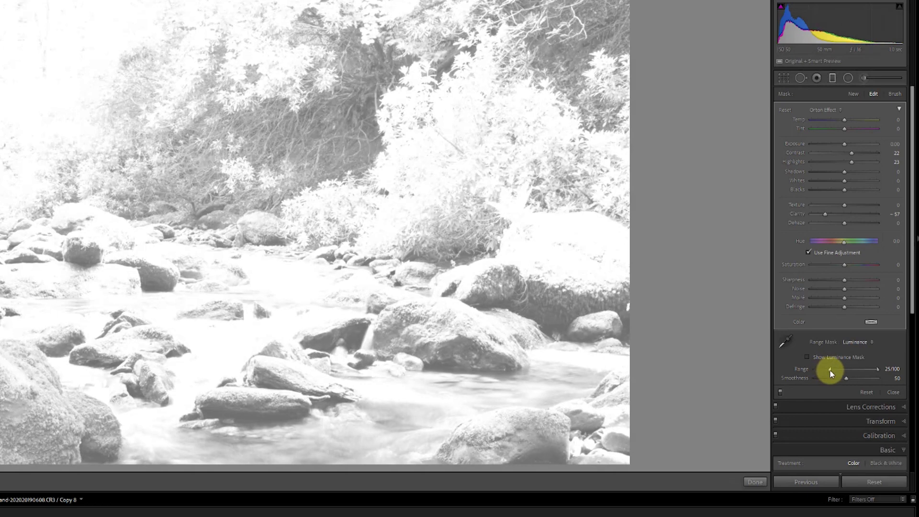
drag(831, 374, 839, 372)
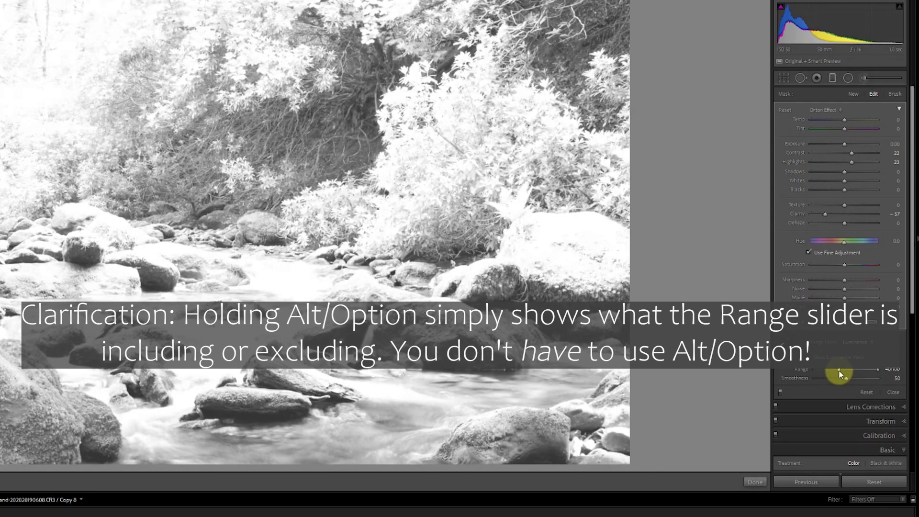
drag(839, 371, 843, 372)
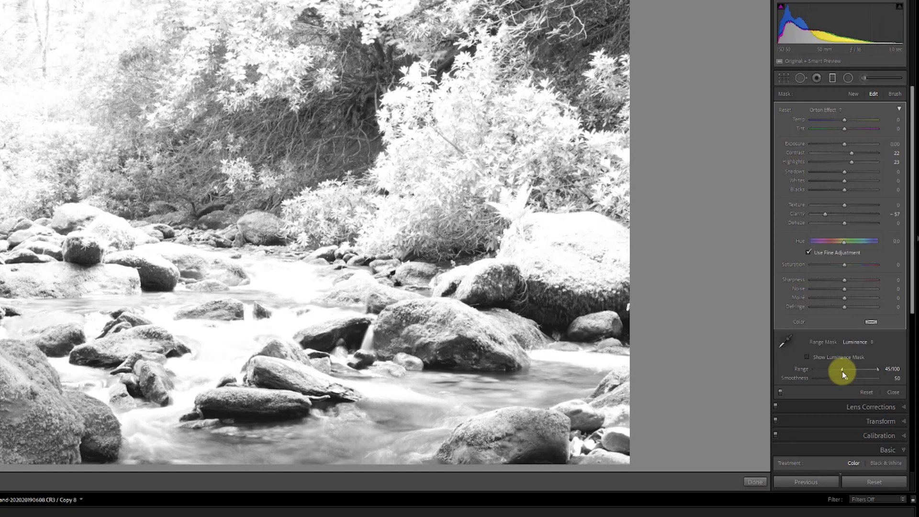
drag(843, 371, 843, 378)
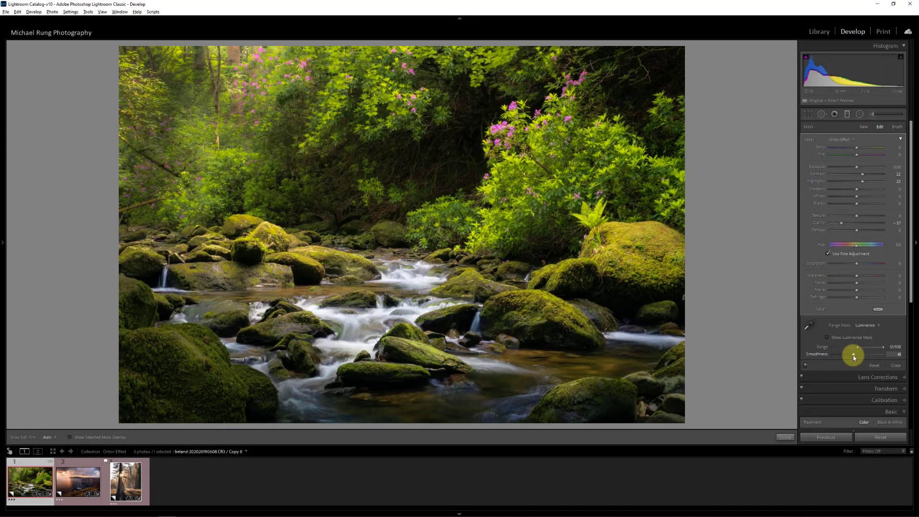
click(866, 325)
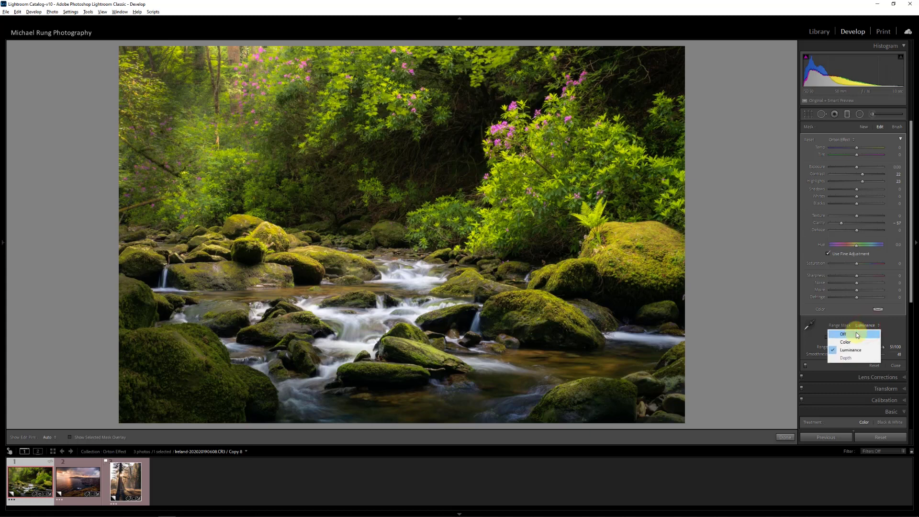
click(857, 334)
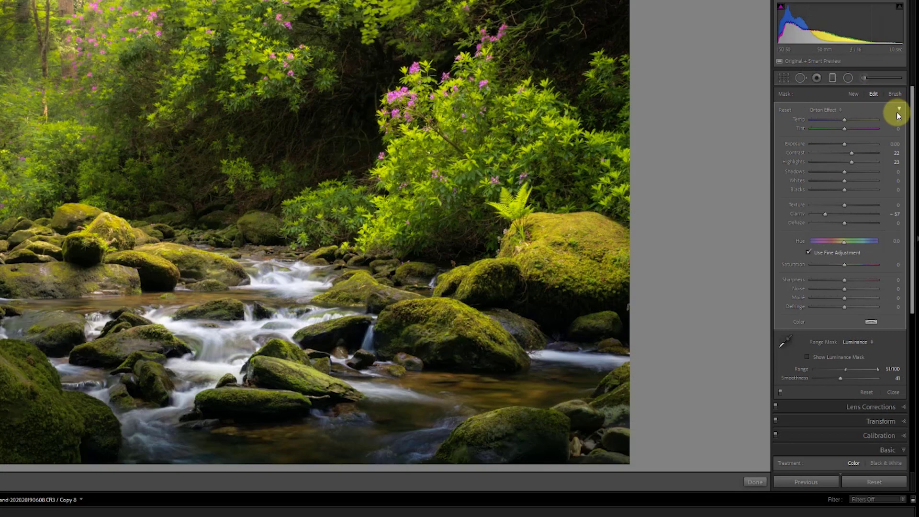
Step: Collapse the effect sliders into a single Amount control, try an Amount of 0, and set it back to 57
click(901, 112)
click(901, 111)
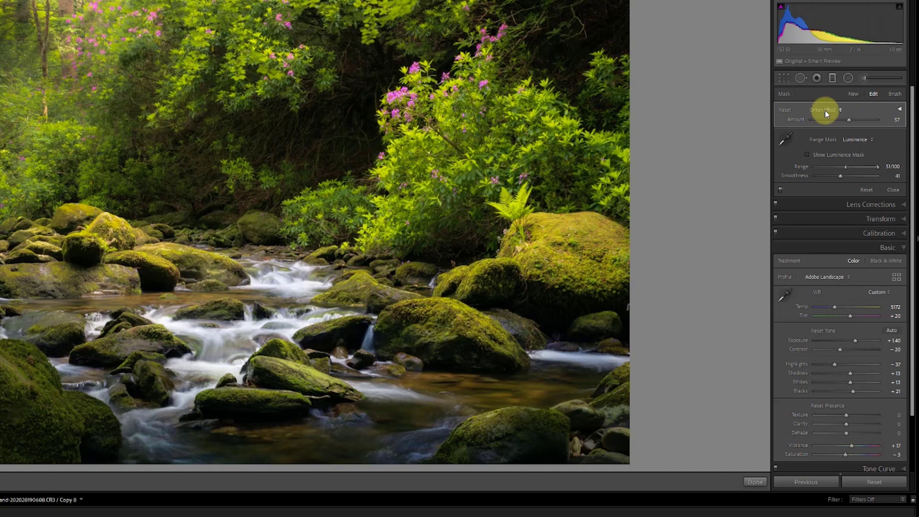
click(897, 120)
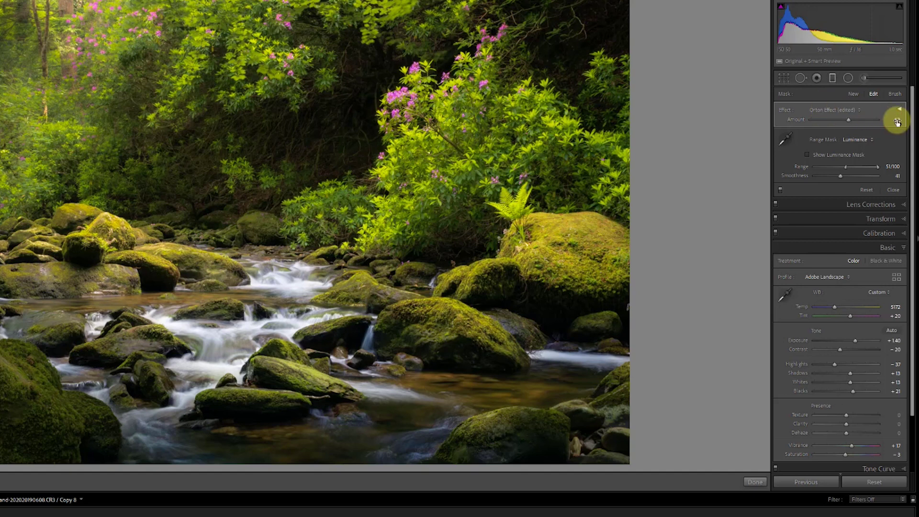
click(897, 121)
click(897, 119)
text(0)
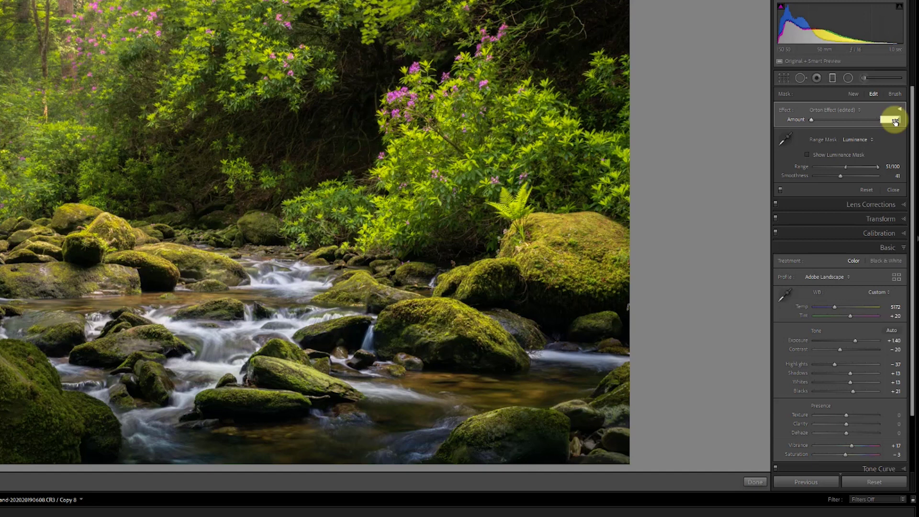
text(57)
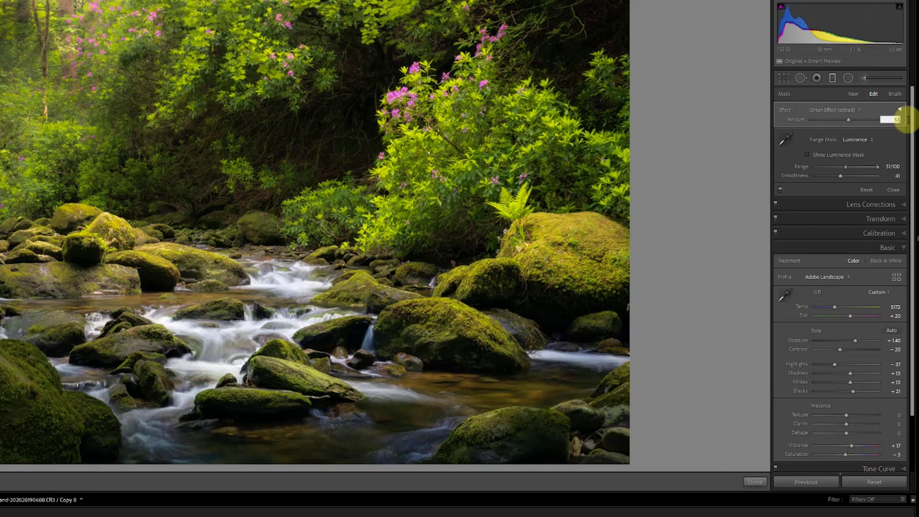
click(895, 120)
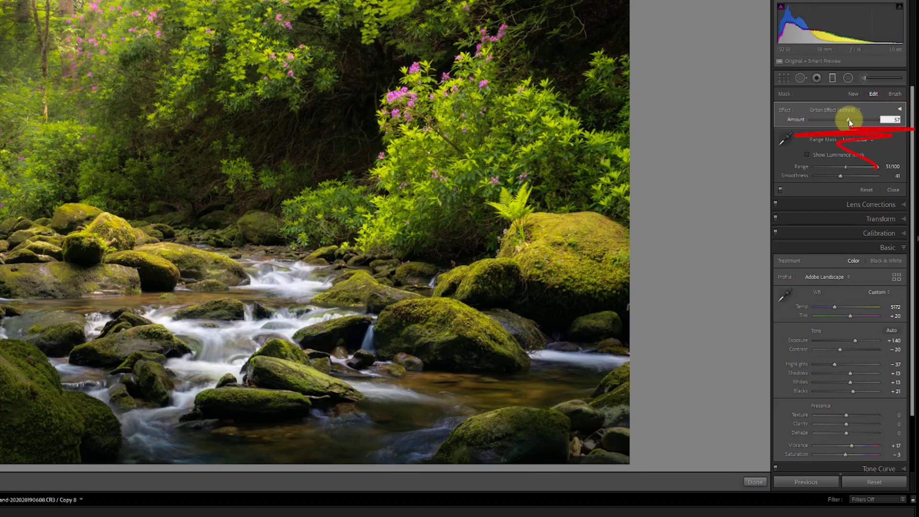
Step: Raise the Orton effect's Amount to 74, check the individual sliders, and lower the Amount to 56
click(849, 119)
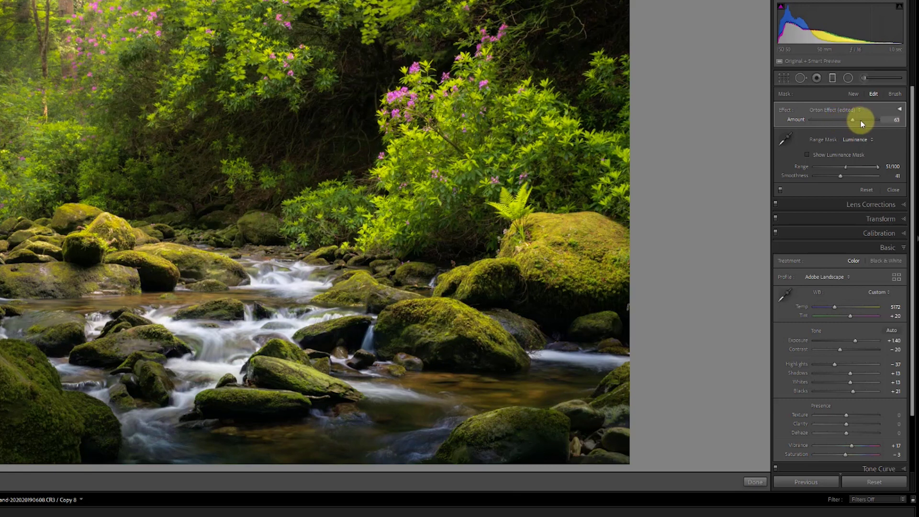
drag(862, 124, 862, 124)
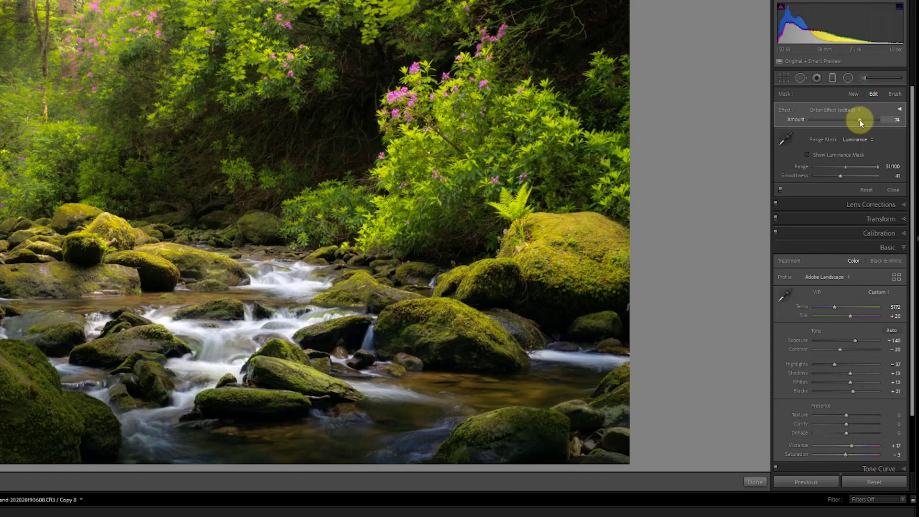
click(900, 110)
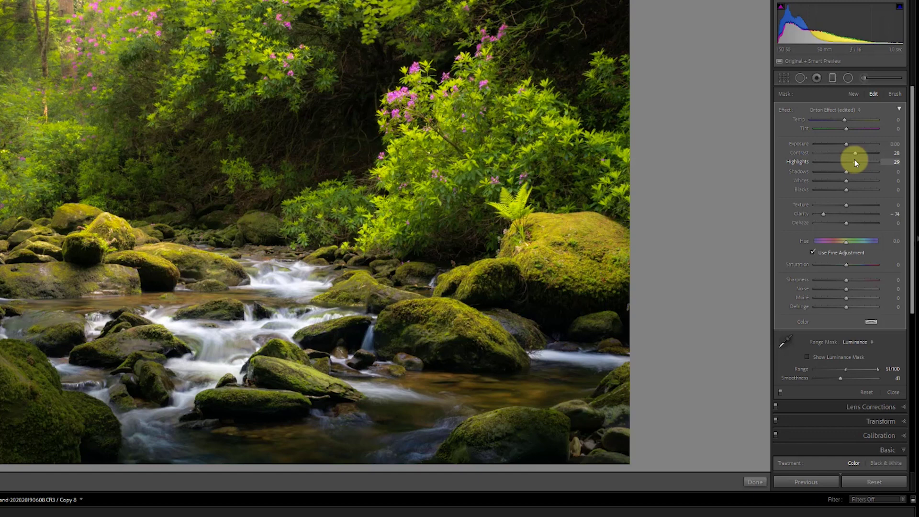
click(900, 111)
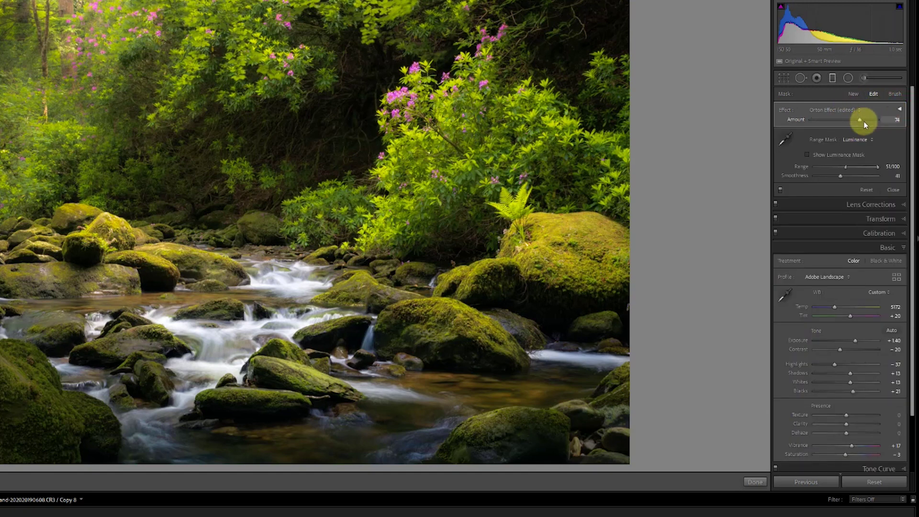
drag(859, 119, 849, 119)
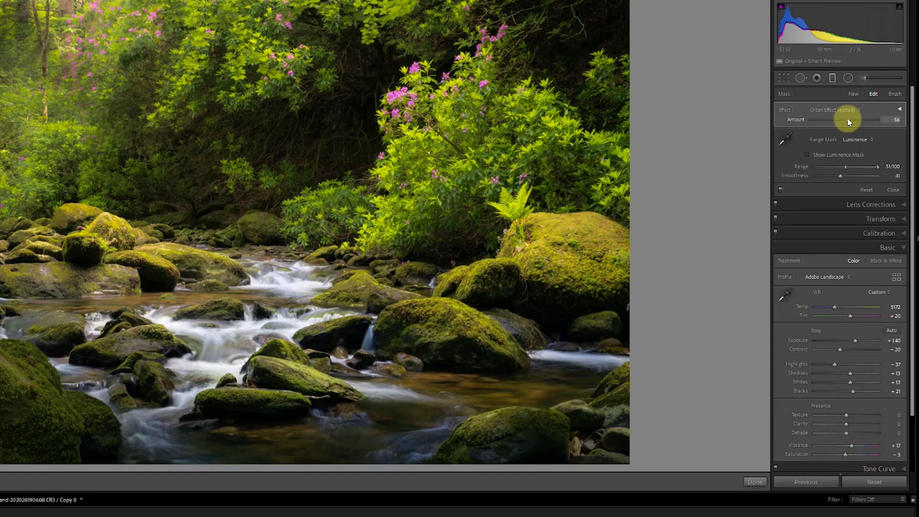
click(901, 110)
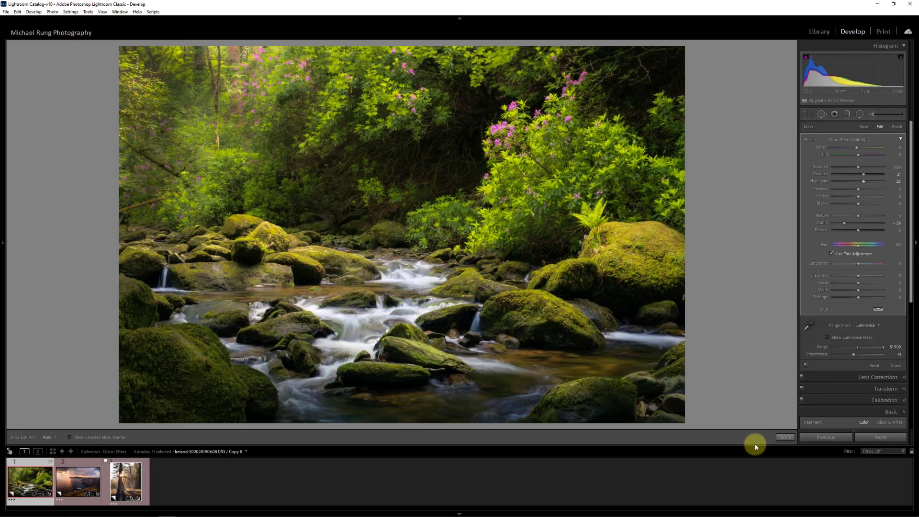
Step: Finish editing the graduated filter and open the coastal cliff sunset photo
click(784, 437)
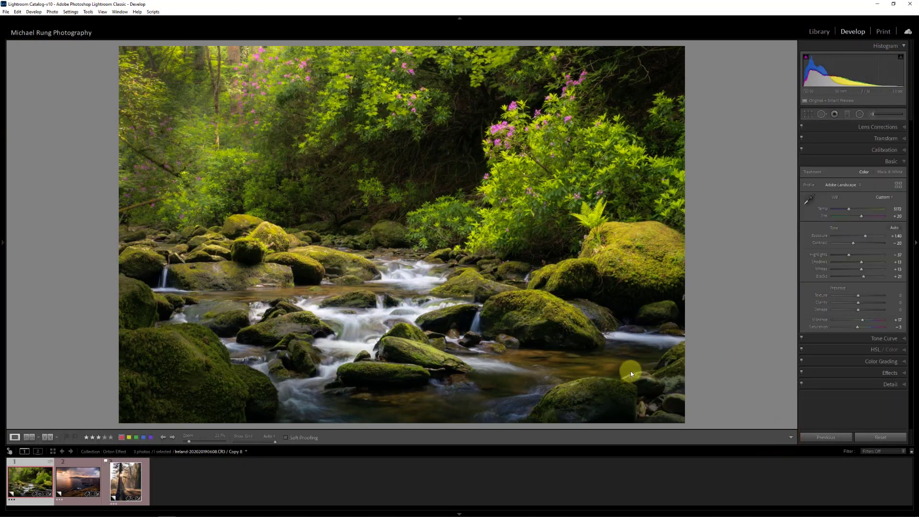
click(77, 481)
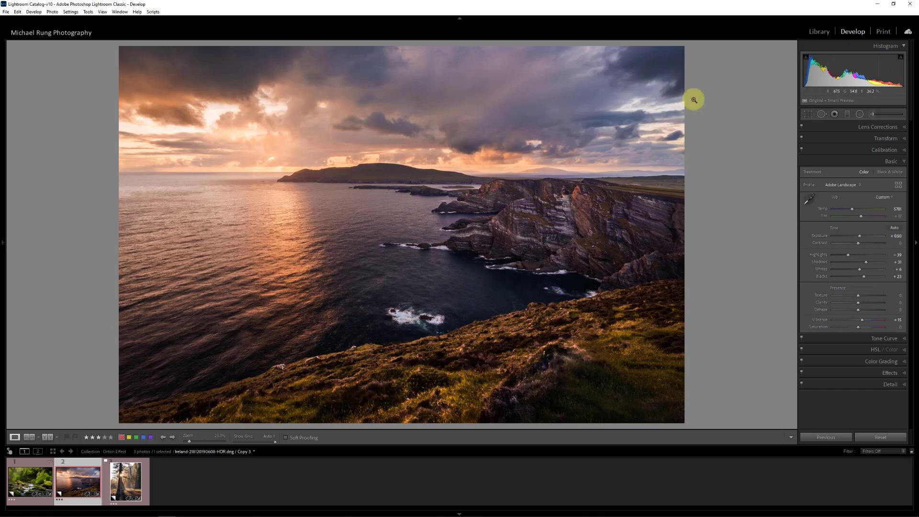
Step: Add a narrow vertical graduated filter with the Orton Effect preset just outside the photo's right edge and check its mask overlay
click(848, 114)
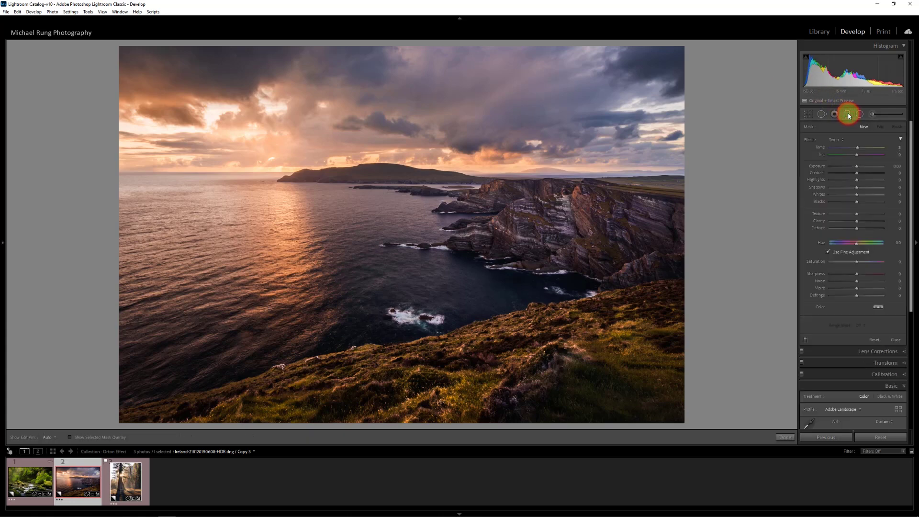
click(837, 140)
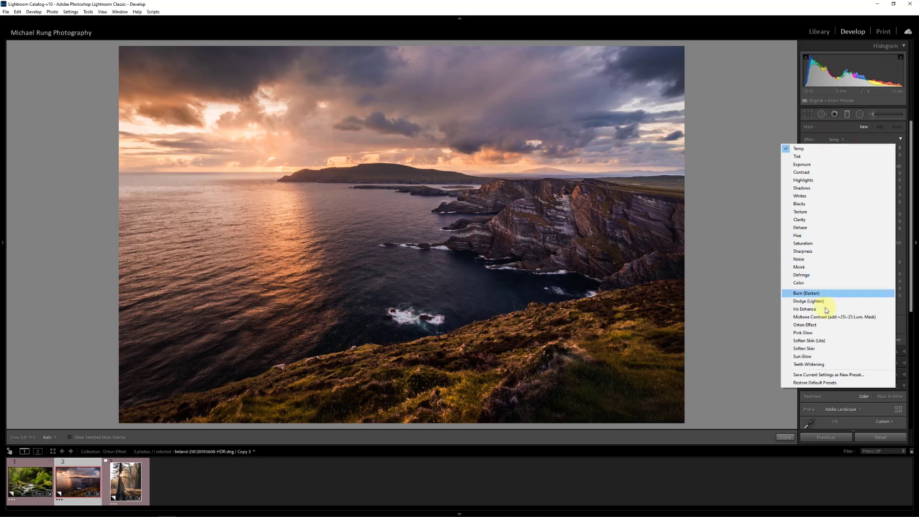
click(821, 325)
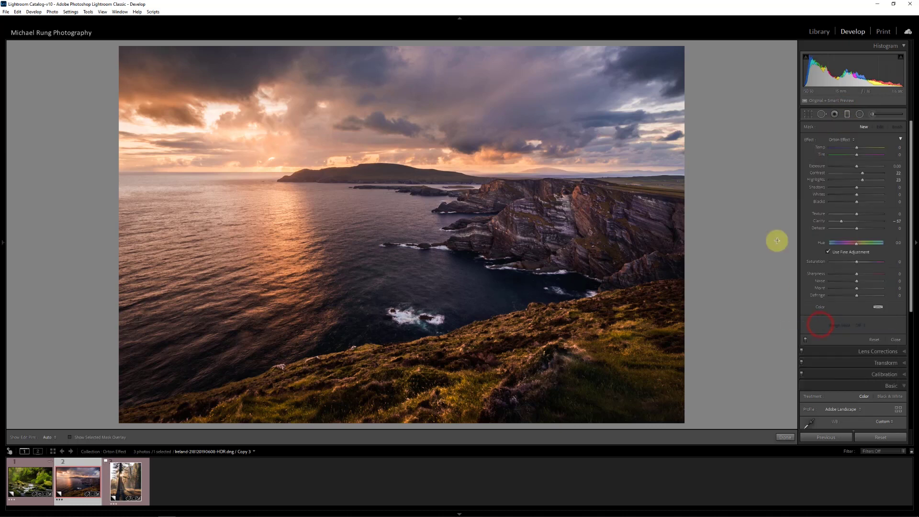
click(706, 170)
drag(709, 169, 708, 169)
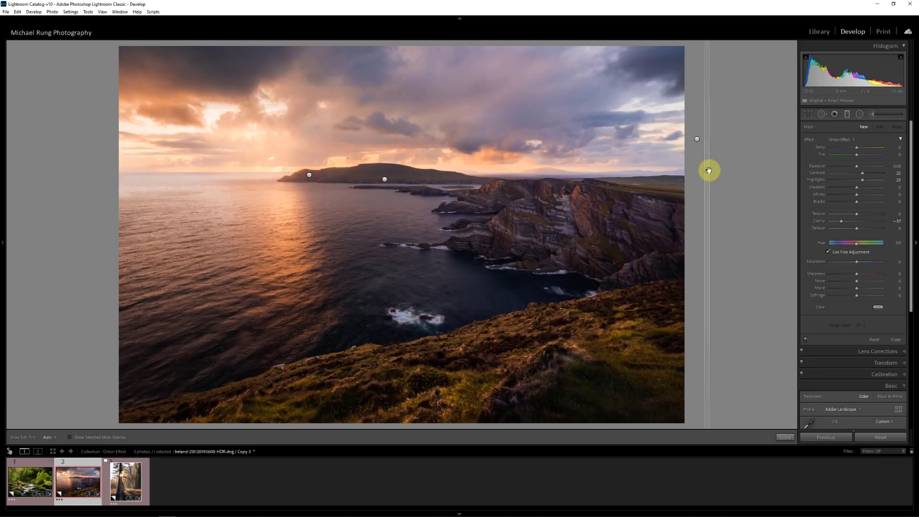
key(o)
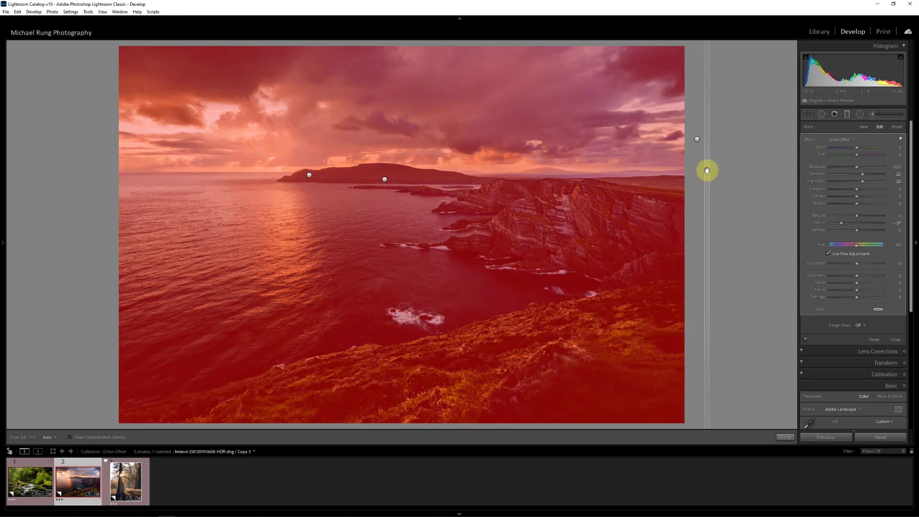
key(o)
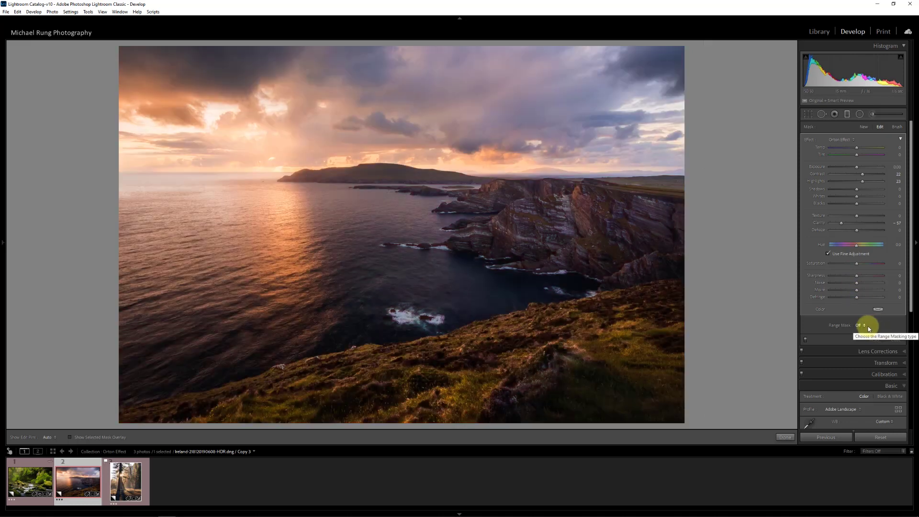
Step: Limit the graduated filter with a Luminance range mask, setting its range to 51/100 and smoothness to 47, and preview the mask
click(865, 325)
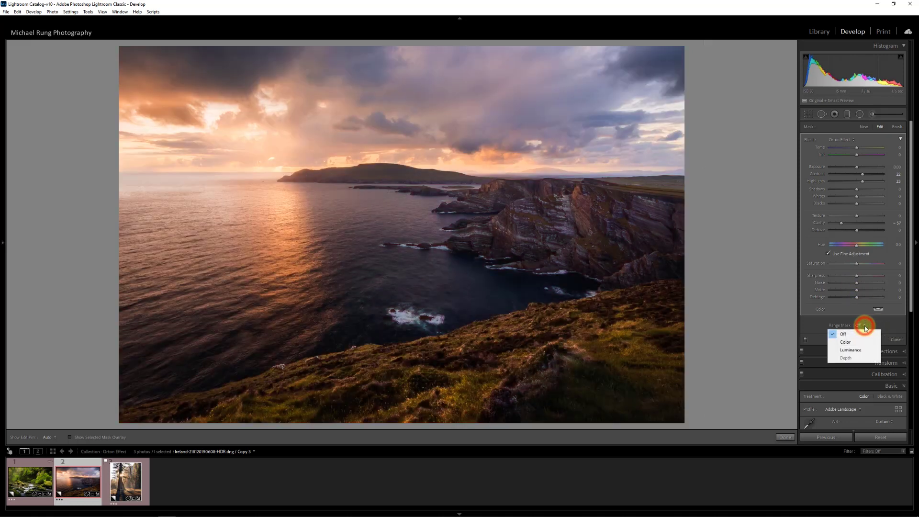
click(860, 352)
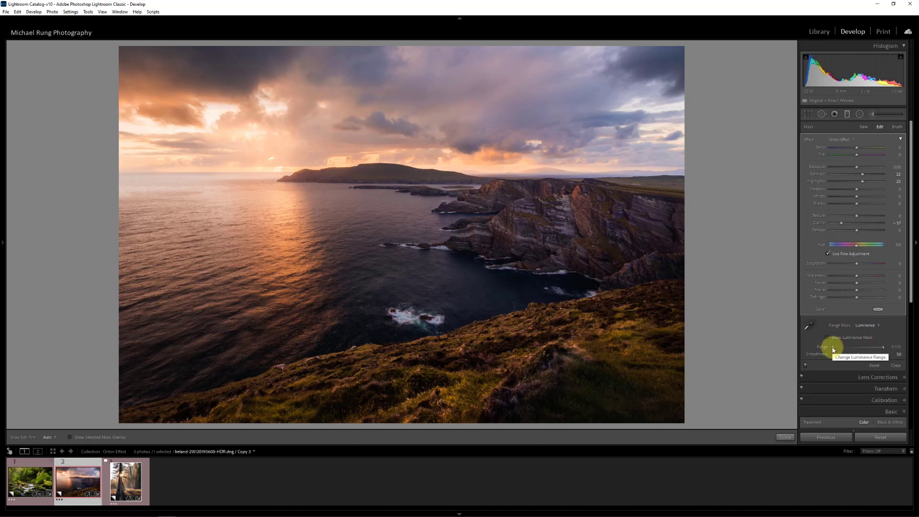
drag(833, 350, 857, 354)
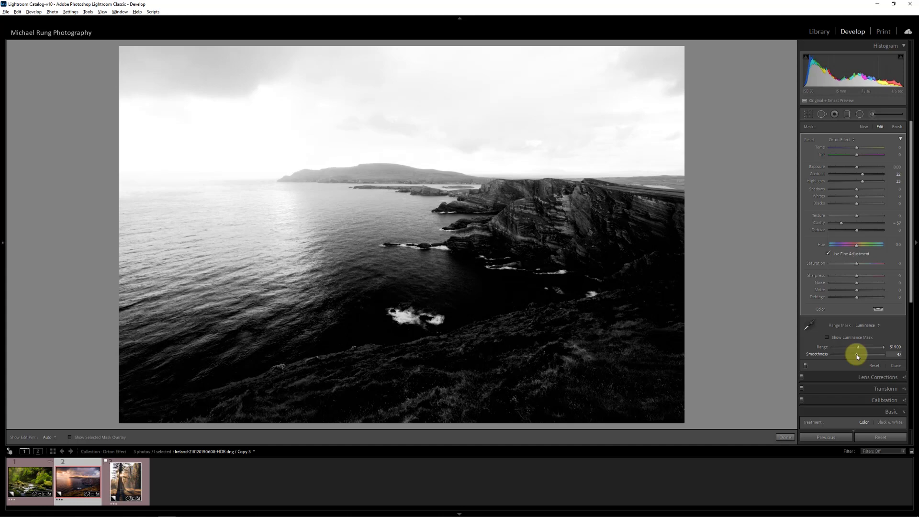
drag(857, 354, 857, 355)
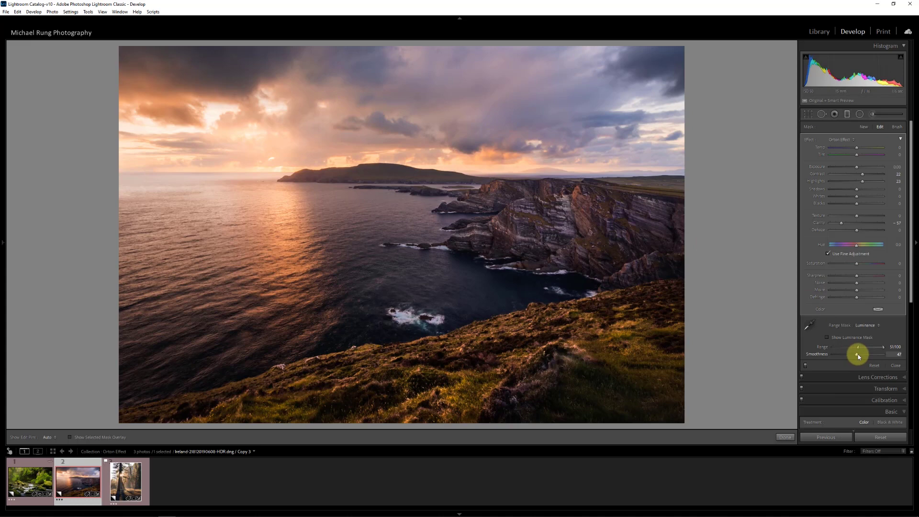
drag(858, 354, 858, 354)
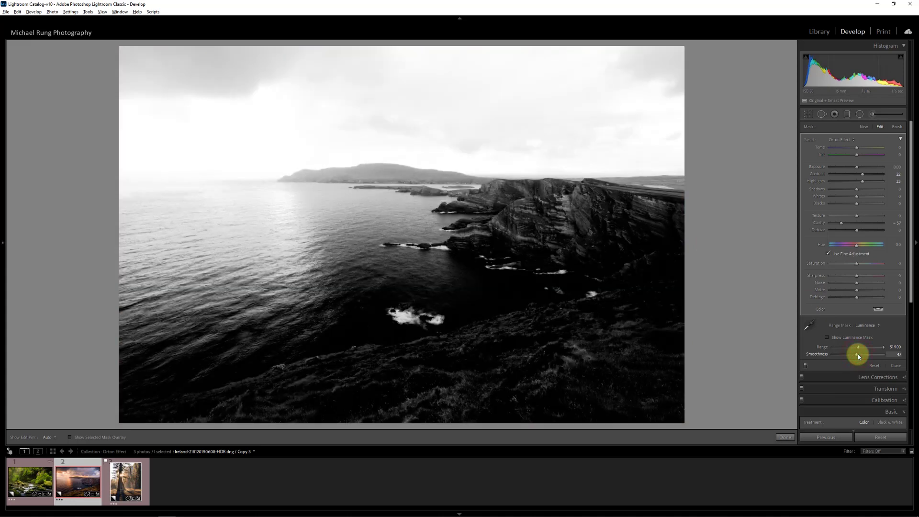
drag(858, 354, 858, 354)
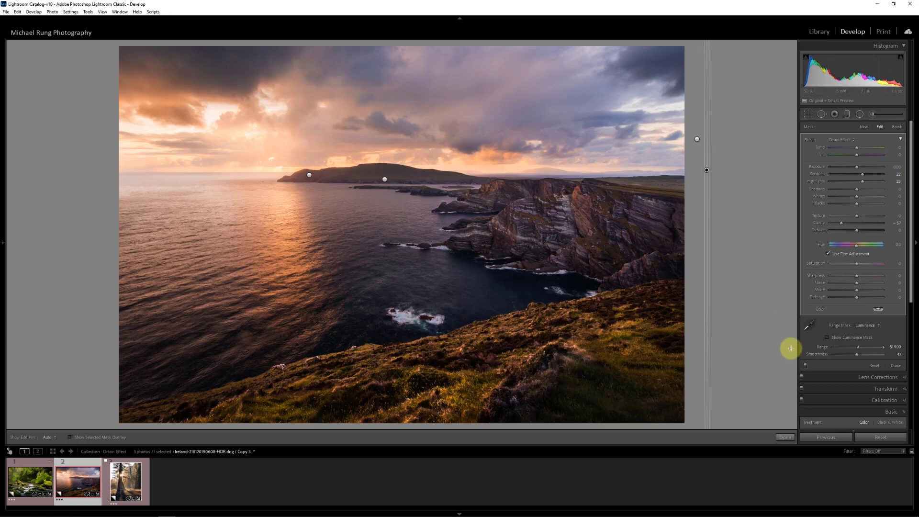
Step: Compare the coastal photo with its graduated filters off and with the Orton effect's Amount at 0, restoring the settings each time
click(806, 367)
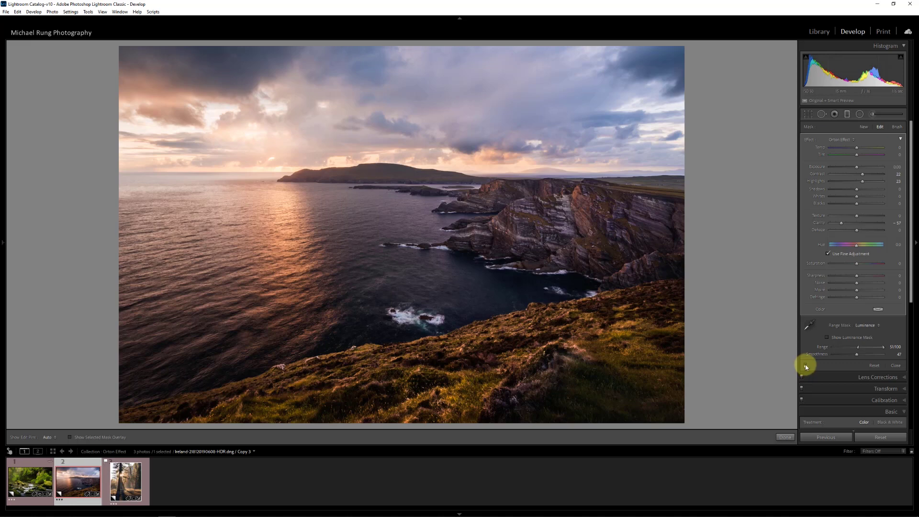
click(806, 367)
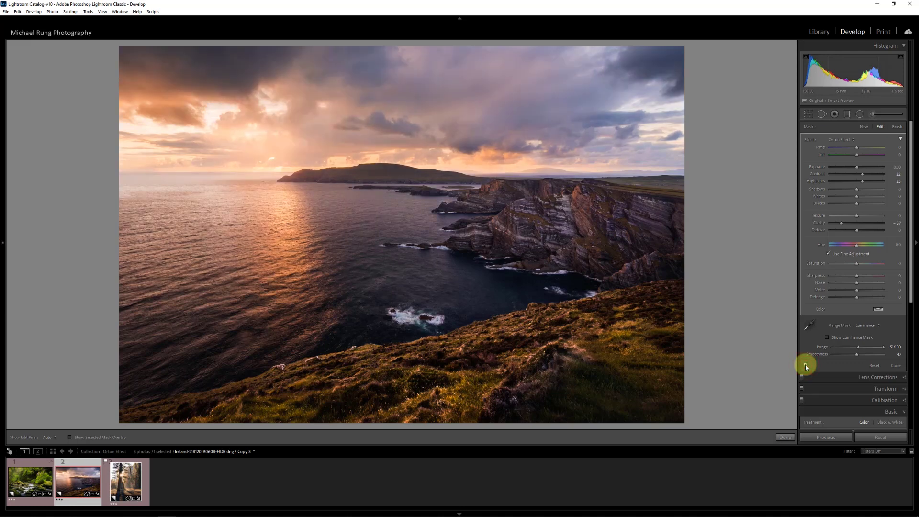
click(900, 140)
click(901, 140)
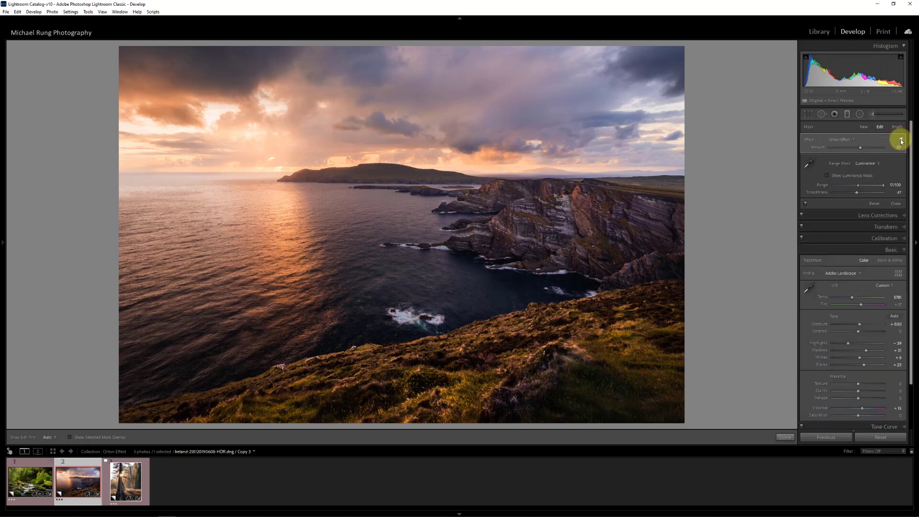
click(898, 147)
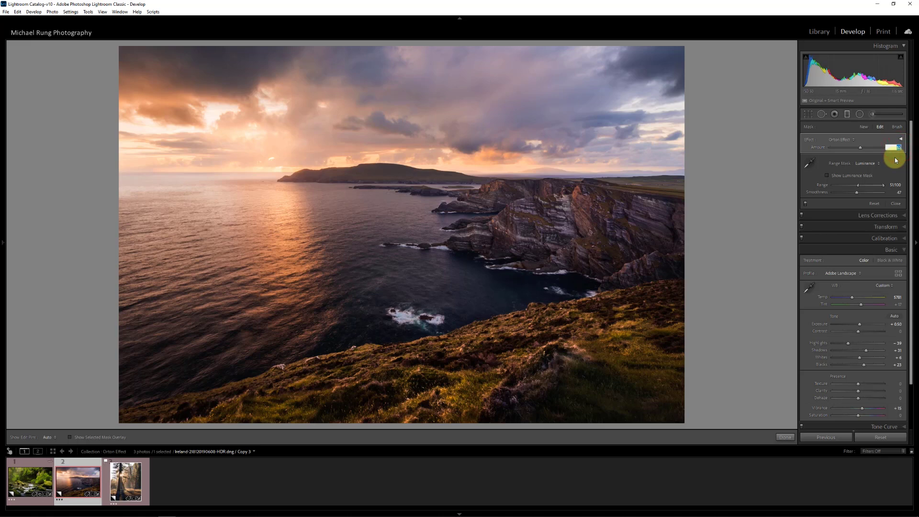
text(4)
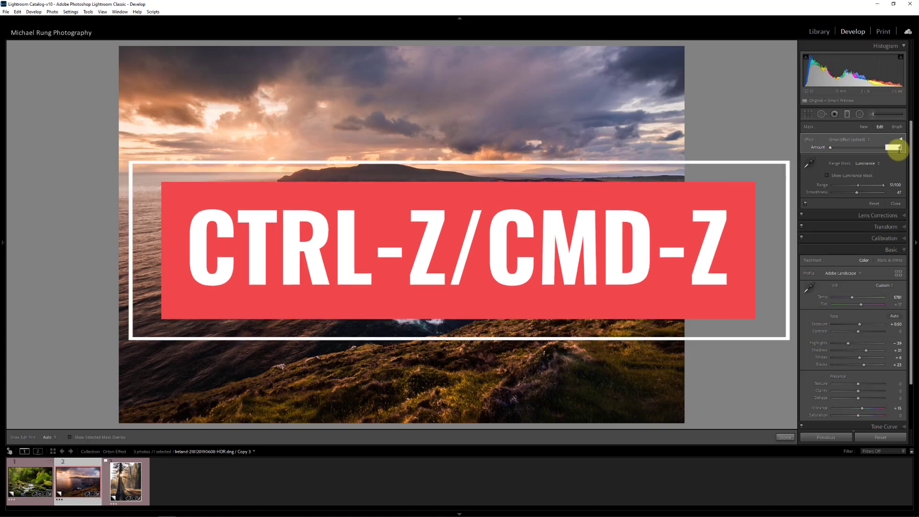
key(ctrl+z)
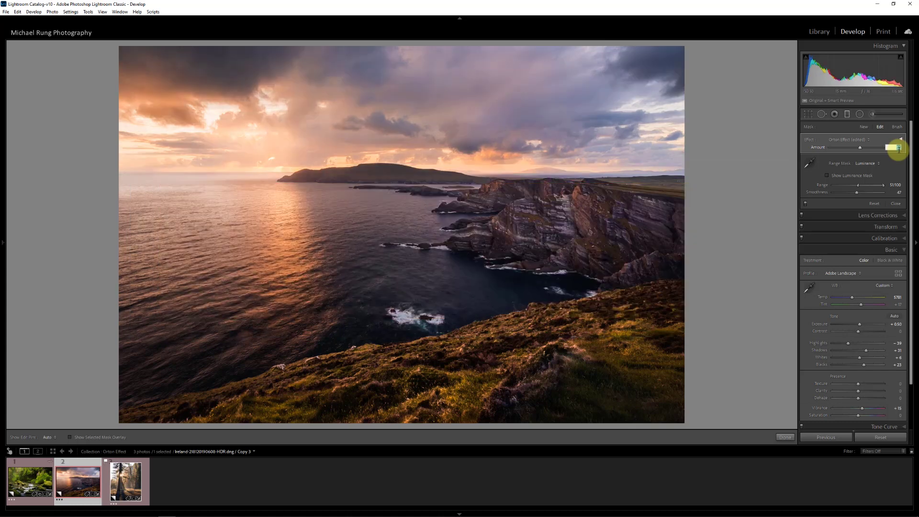
text(0)
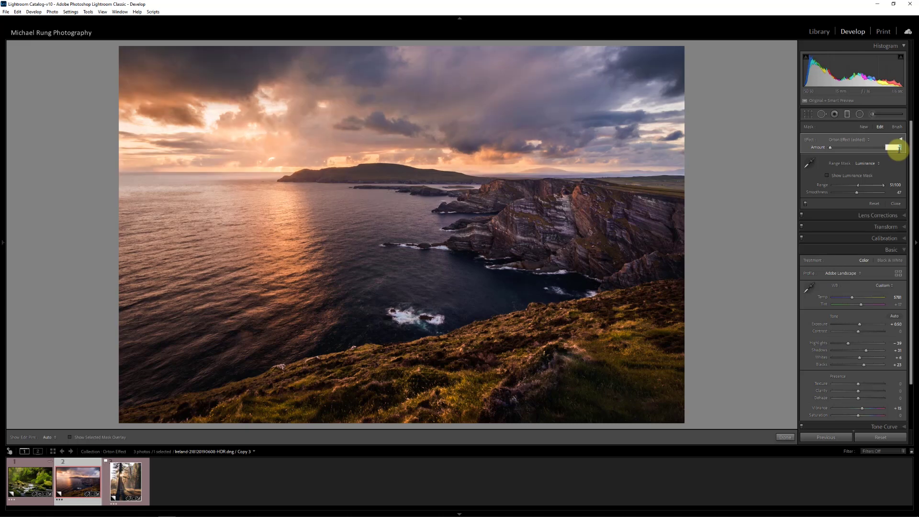
key(ctrl+z)
key(ctrl+z)
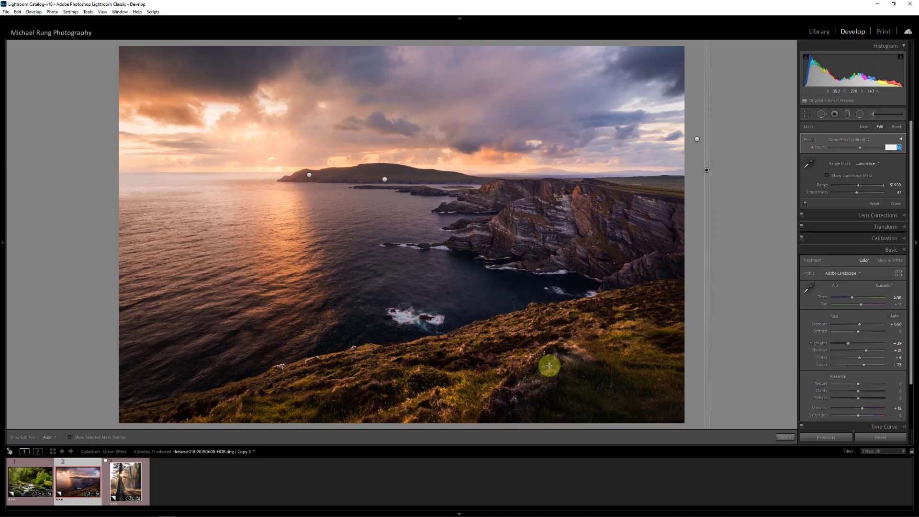
click(901, 140)
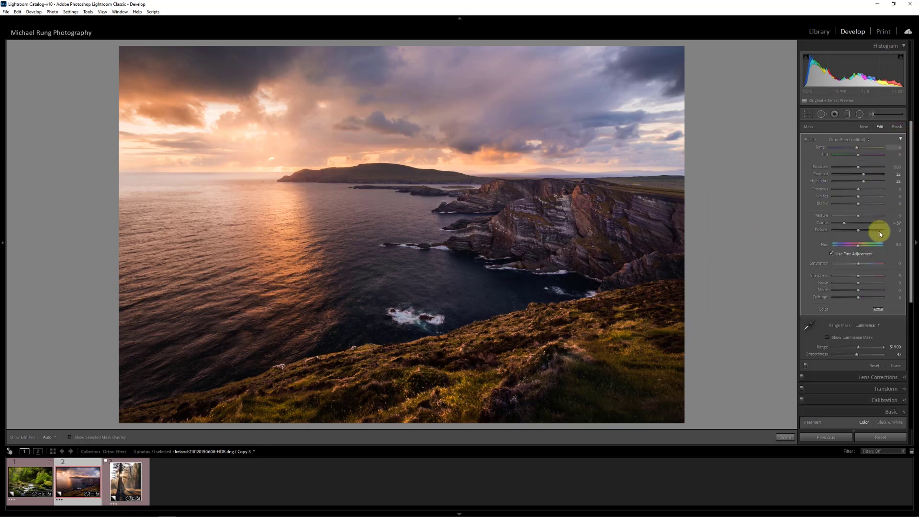
alt+click(860, 350)
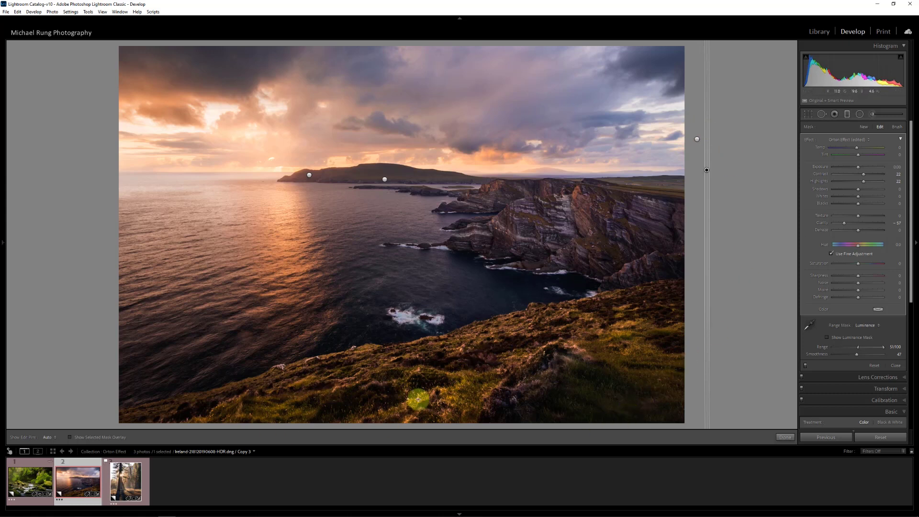
Step: Finish the coastal photo's filter, open the sunlit forest photo, and add an Orton Effect graduated filter just outside its right edge
click(785, 437)
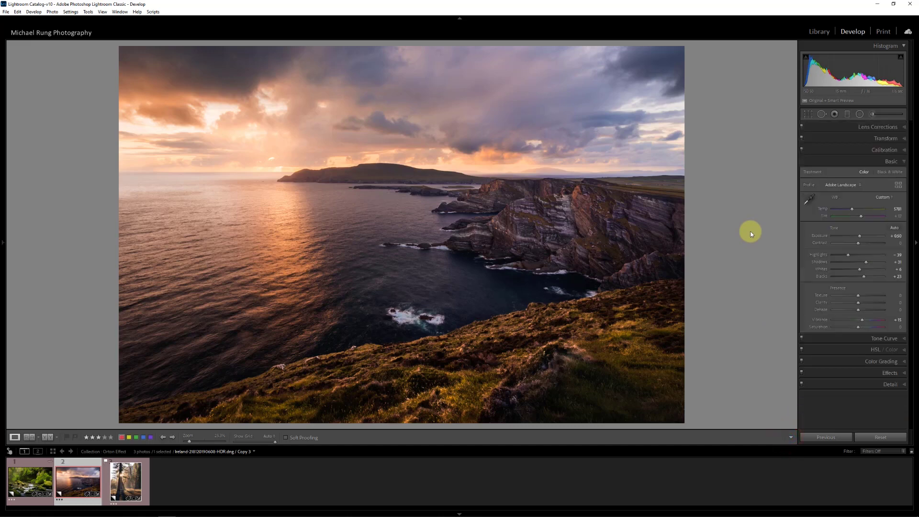
click(129, 479)
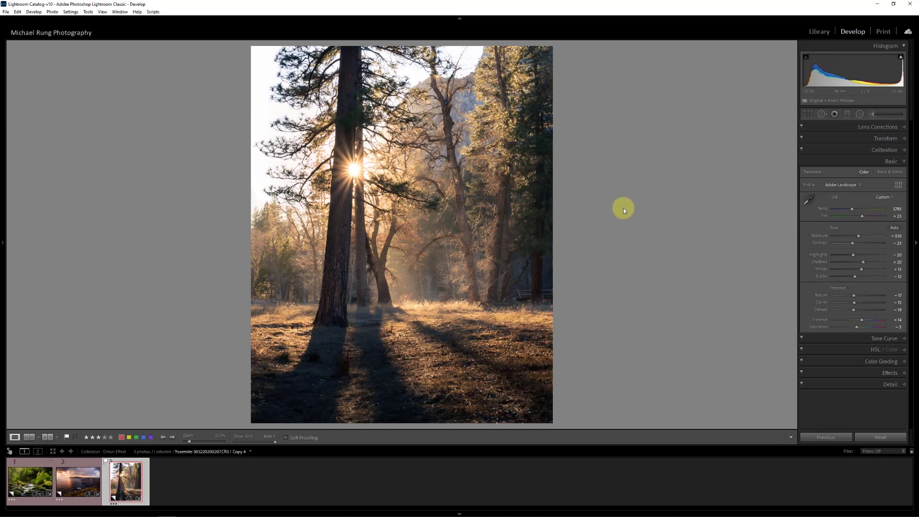
click(847, 115)
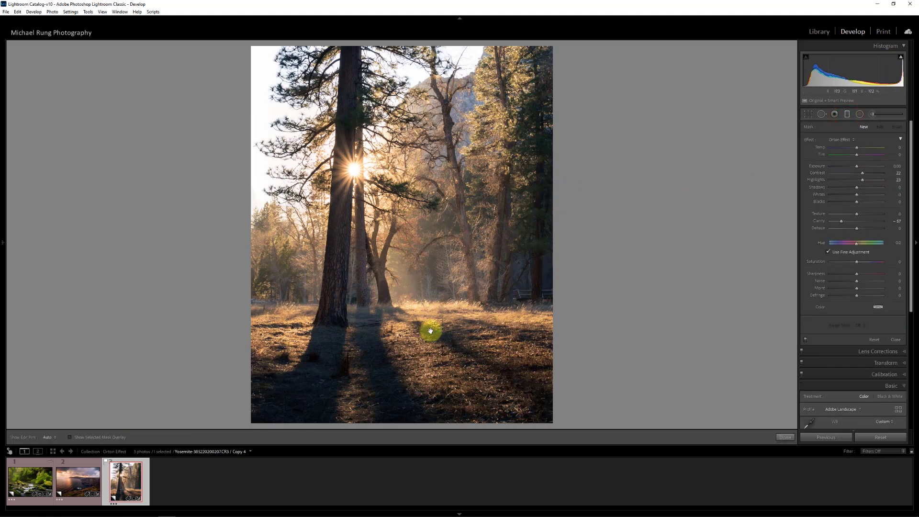
mouse_move(430, 331)
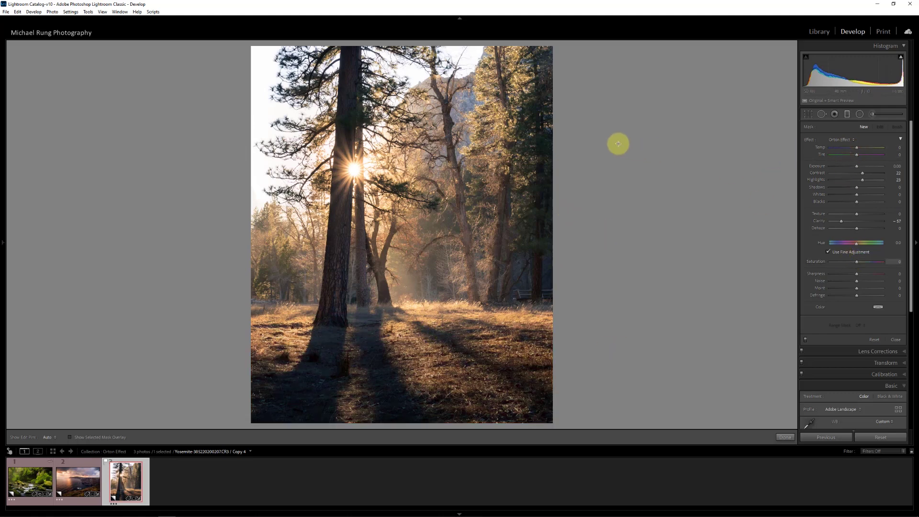
drag(567, 123, 573, 123)
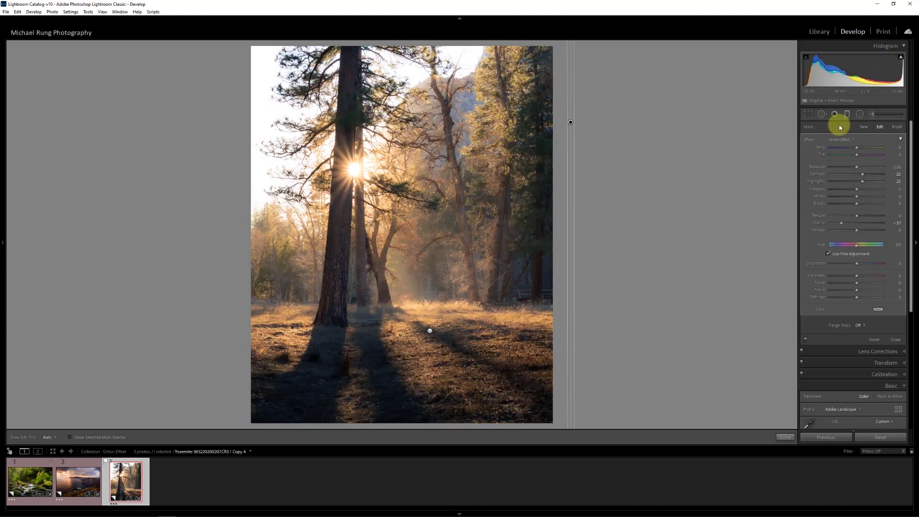
Step: Collapse the effect sliders into a single Amount control and repeatedly compare the forest photo with an Amount of 0, undoing it each time
click(901, 139)
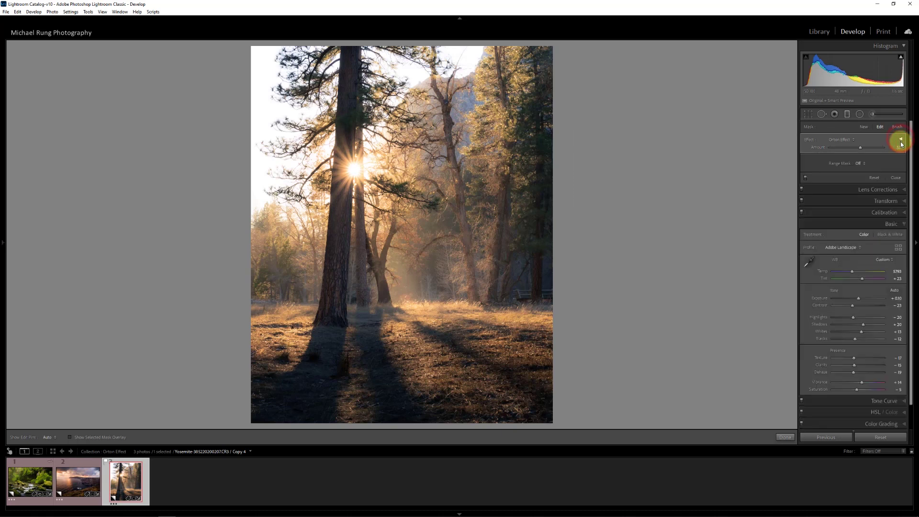
click(899, 147)
text(0)
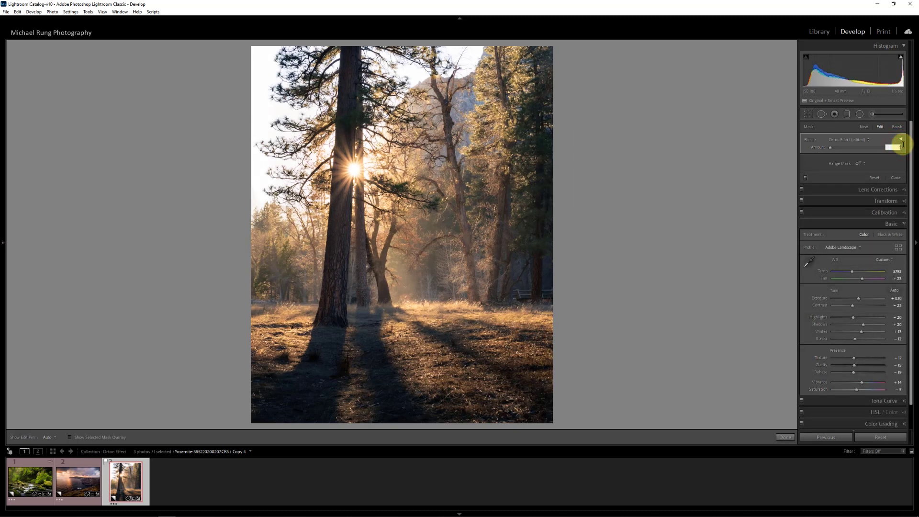
key(shift+Up)
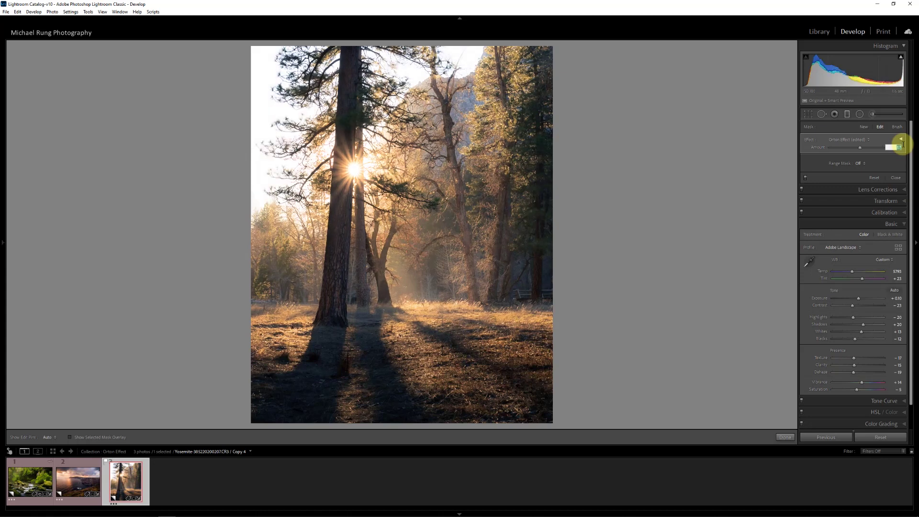
key(shift+Down)
text(0)
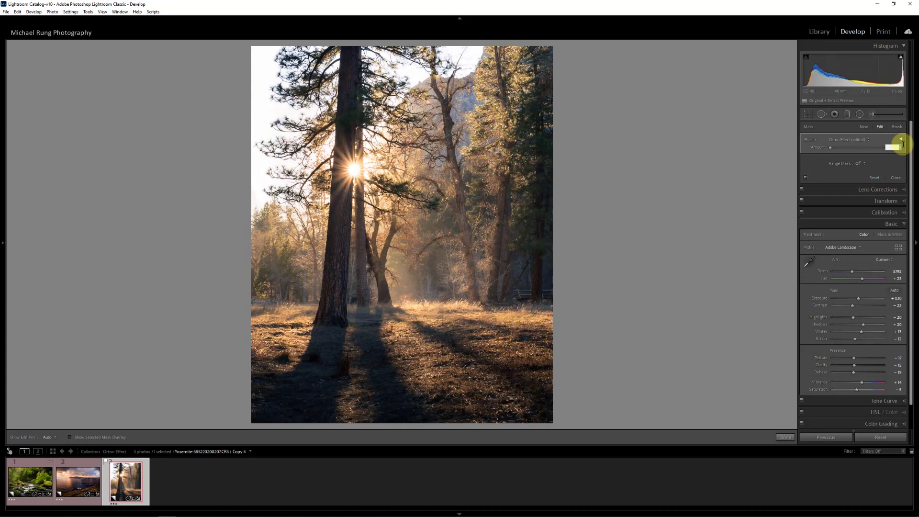
key(ctrl+z)
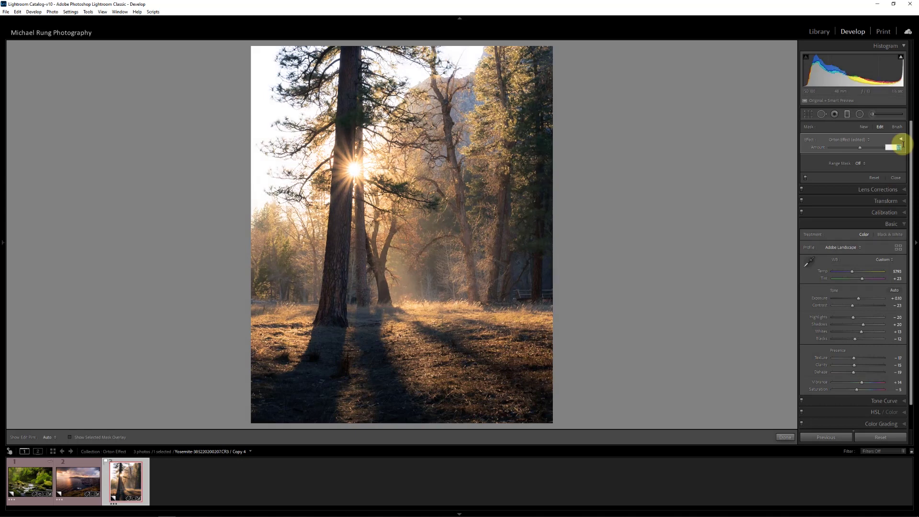
text(0)
key(ctrl+z)
text(0)
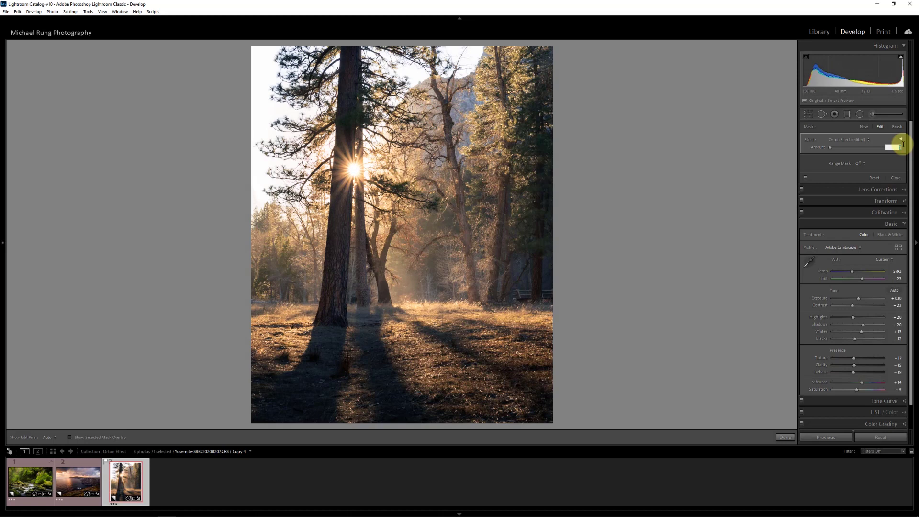
key(ctrl+z)
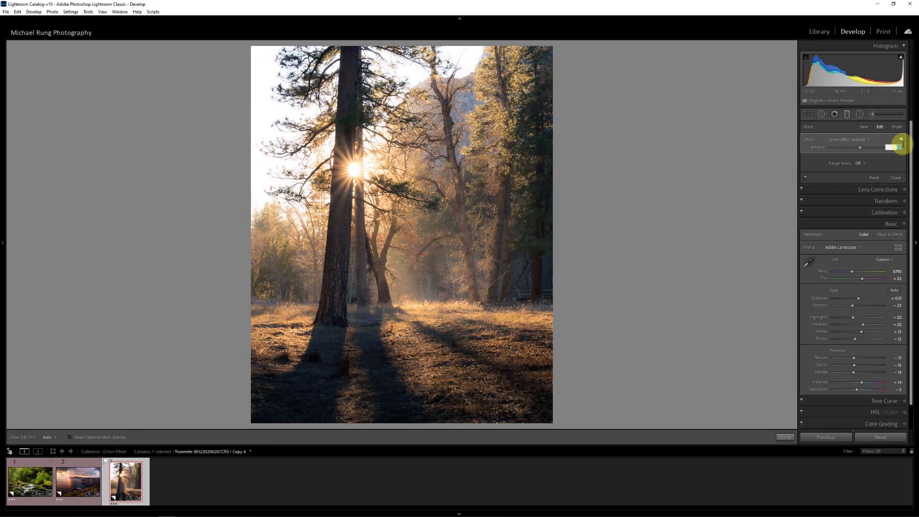
Step: Limit the forest photo's graduated filter with a Luminance range mask, setting its range to 55/100 and smoothness to 41
click(861, 163)
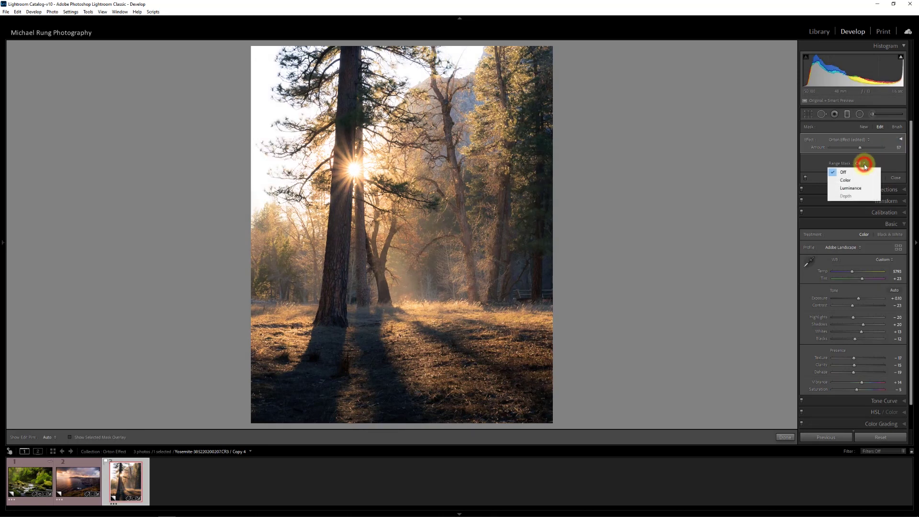
click(851, 189)
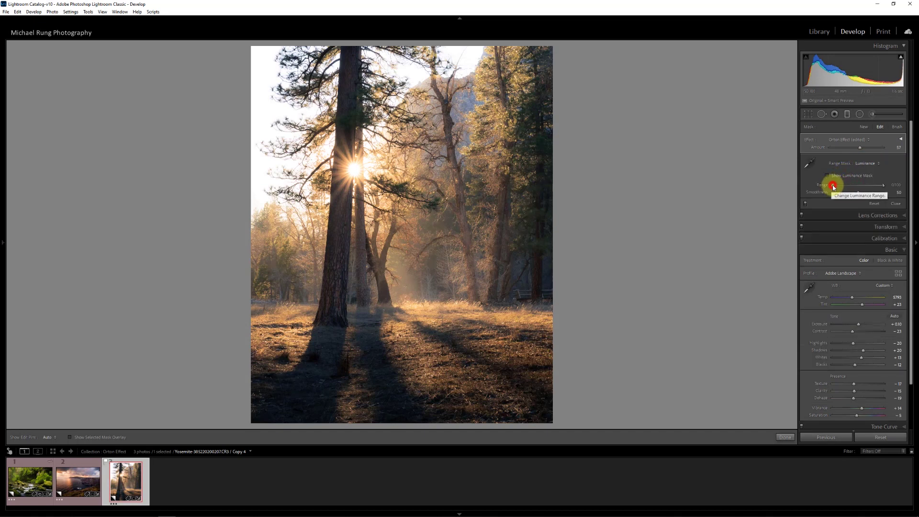
drag(832, 185, 854, 194)
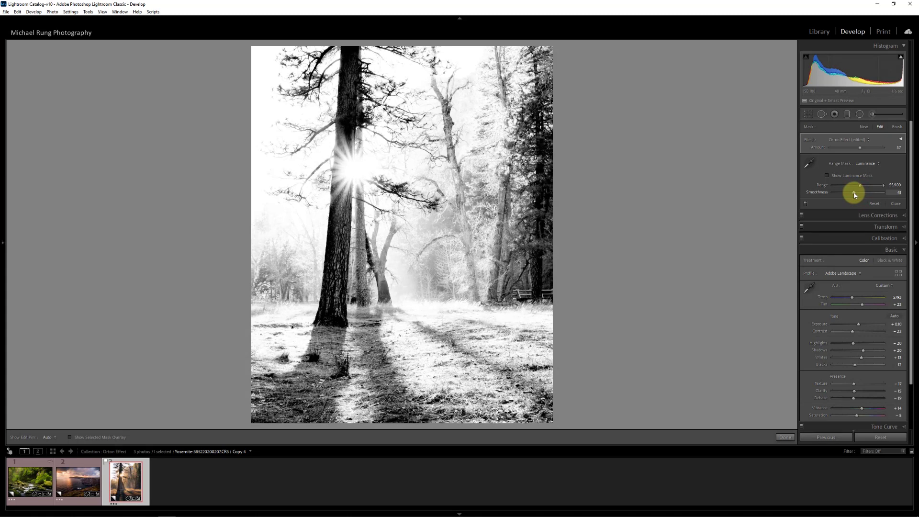
Step: Compare the masked forest photo with the effect's Amount at 0, restoring it each time, and expand the Amount control into the individual effect sliders
click(899, 147)
text(0)
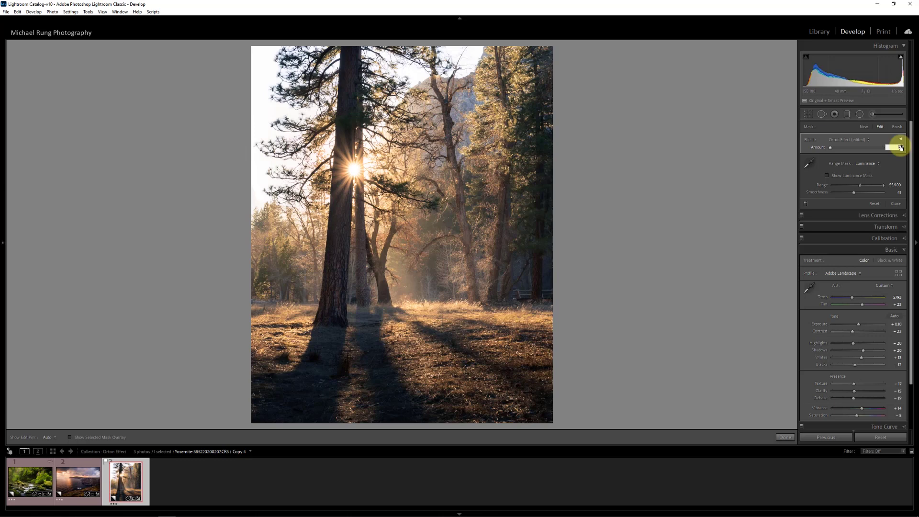
key(BackSpace)
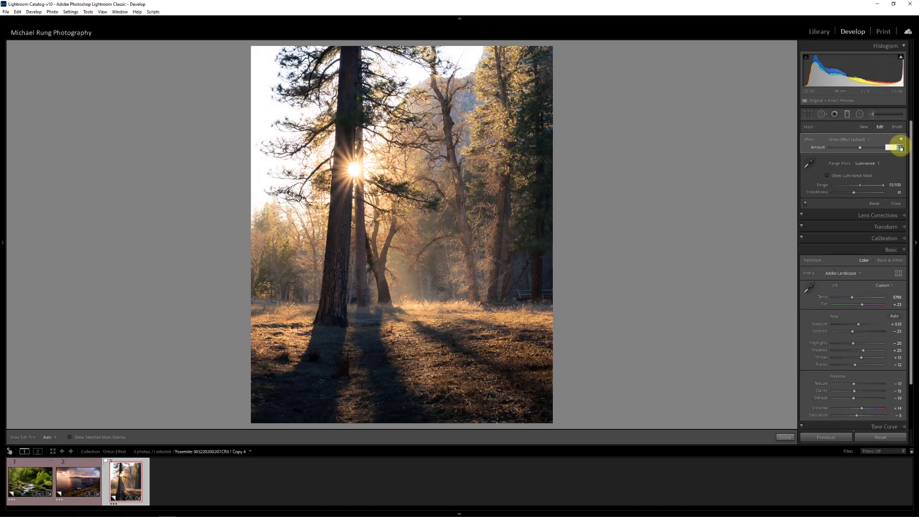
text(1)
key(ctrl+z)
text(00)
key(ctrl+z)
text(0)
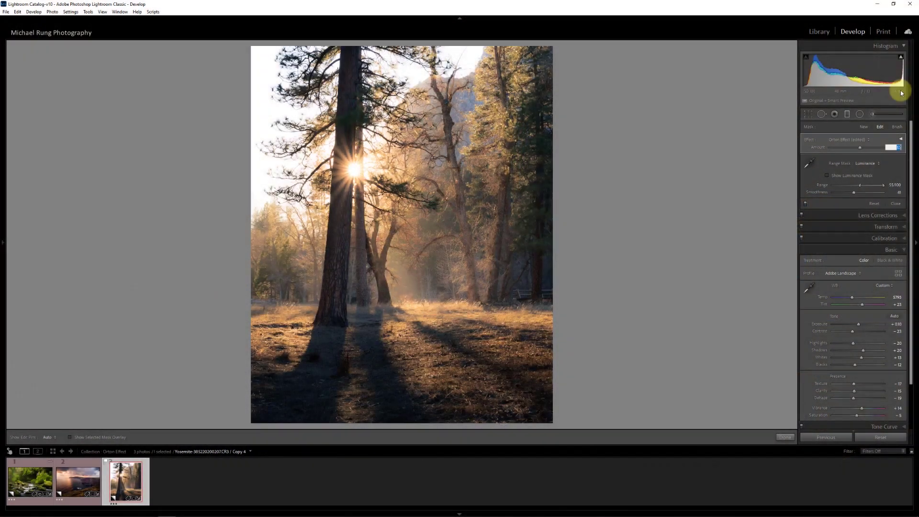
click(900, 139)
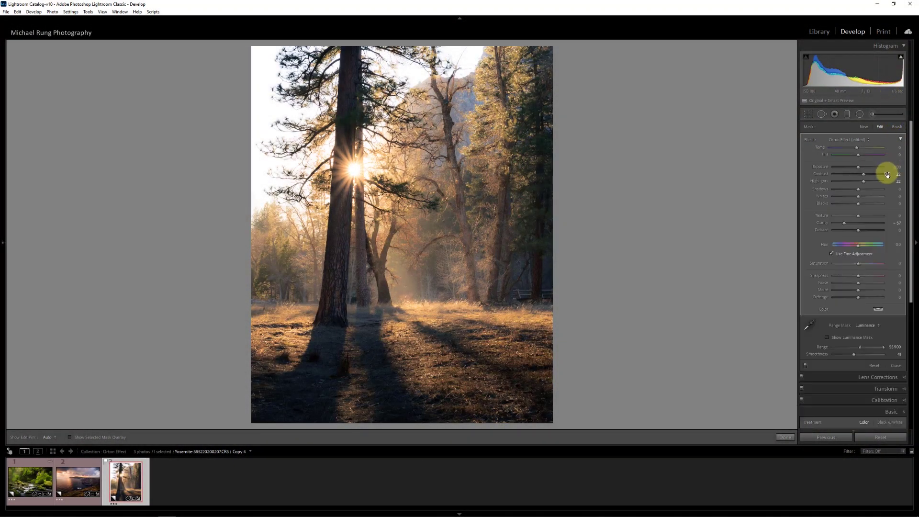